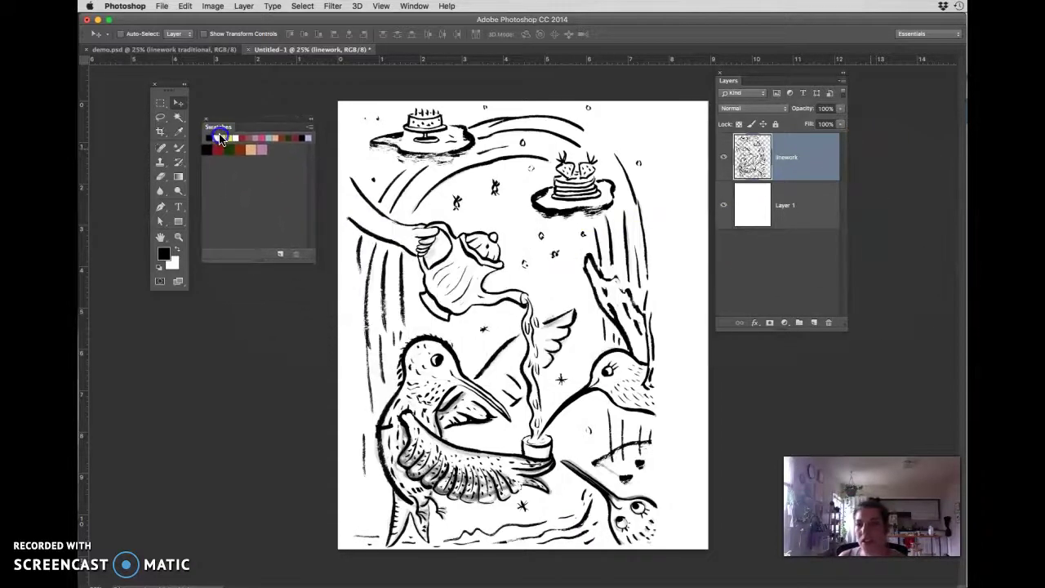
- Close the Swatches panel and show it again
{"action": "left_click", "coordinate": [208, 123]}
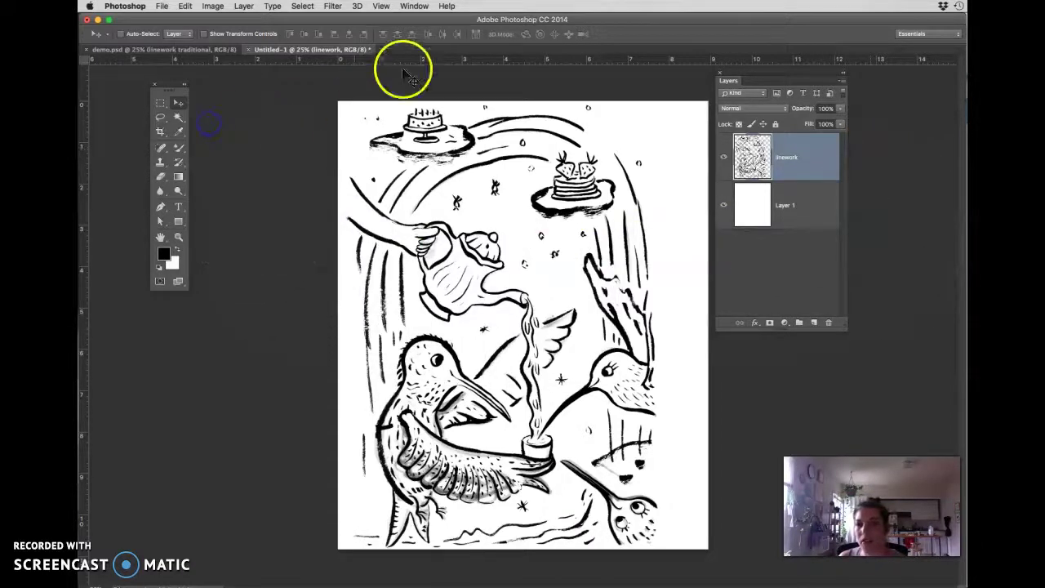
{"action": "left_click", "coordinate": [414, 6]}
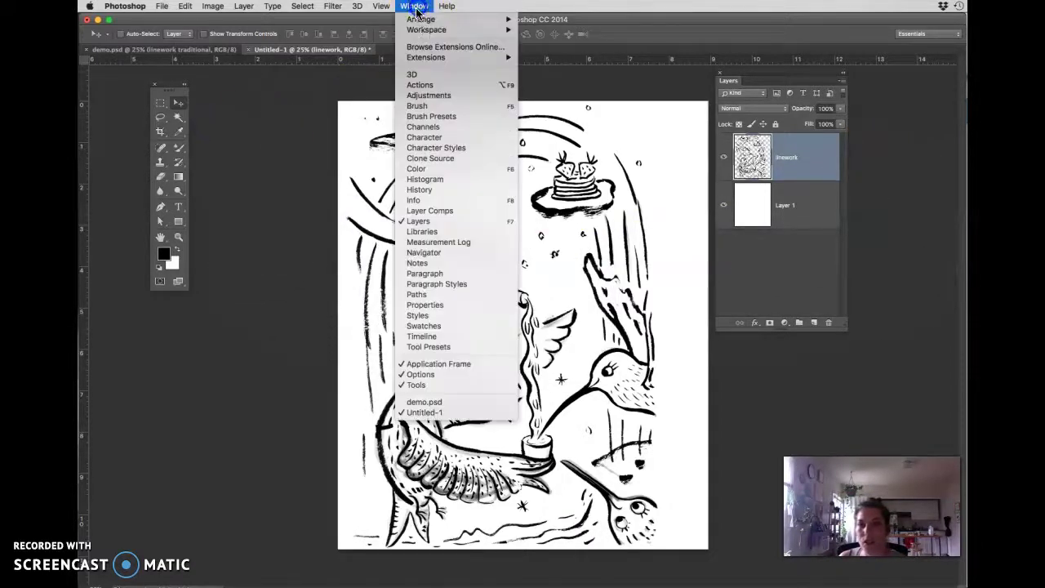
{"action": "left_click", "coordinate": [438, 327]}
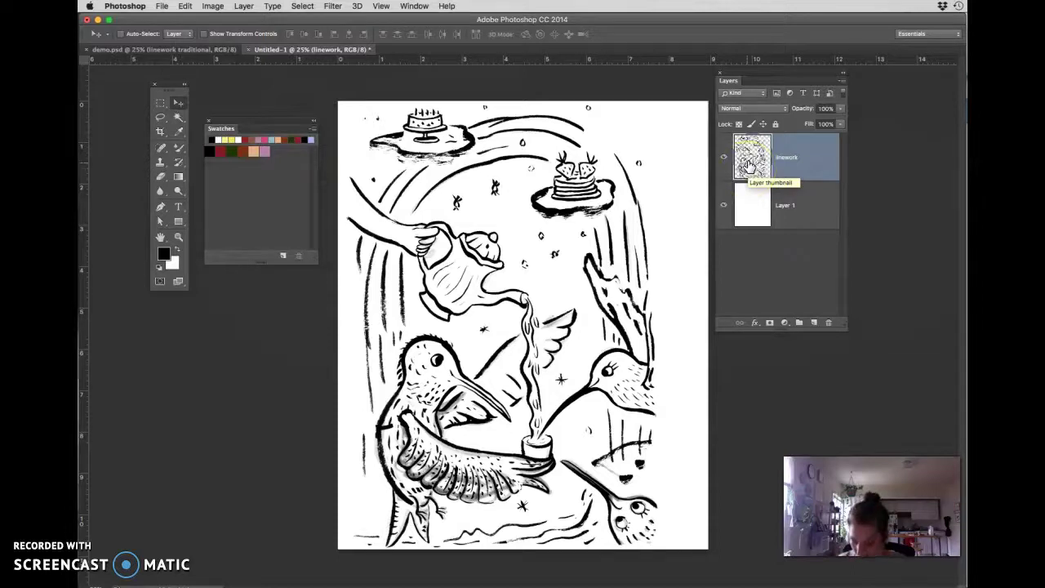
- Switch to the TextEdit note on selecting a layer's pixels, highlight its LAYER THUMBNAIL text, and return to Photoshop
{"action": "left_click", "coordinate": [100, 566]}
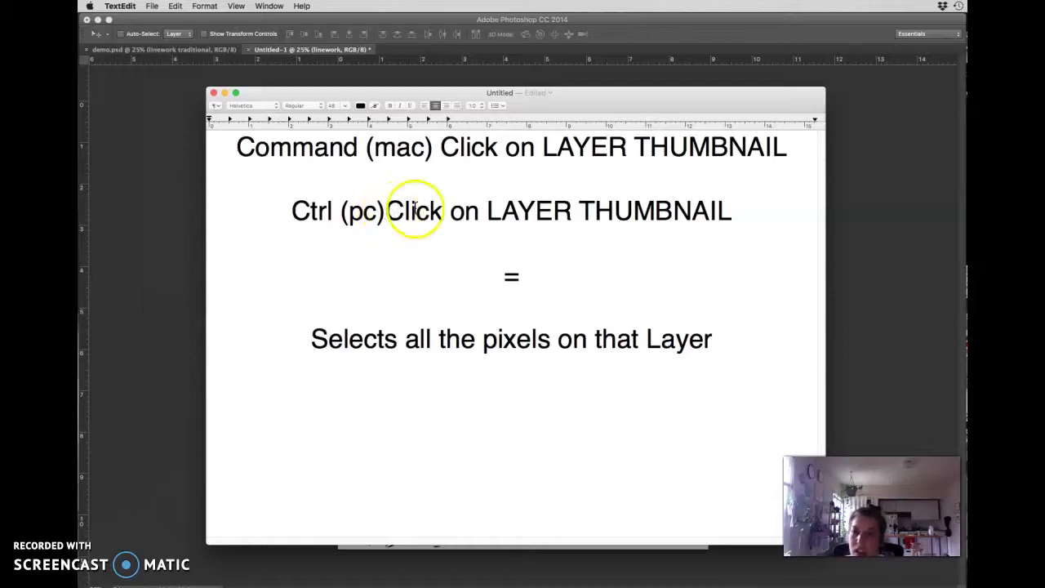
{"action": "left_click_drag", "start_coordinate": [480, 212], "coordinate": [737, 222]}
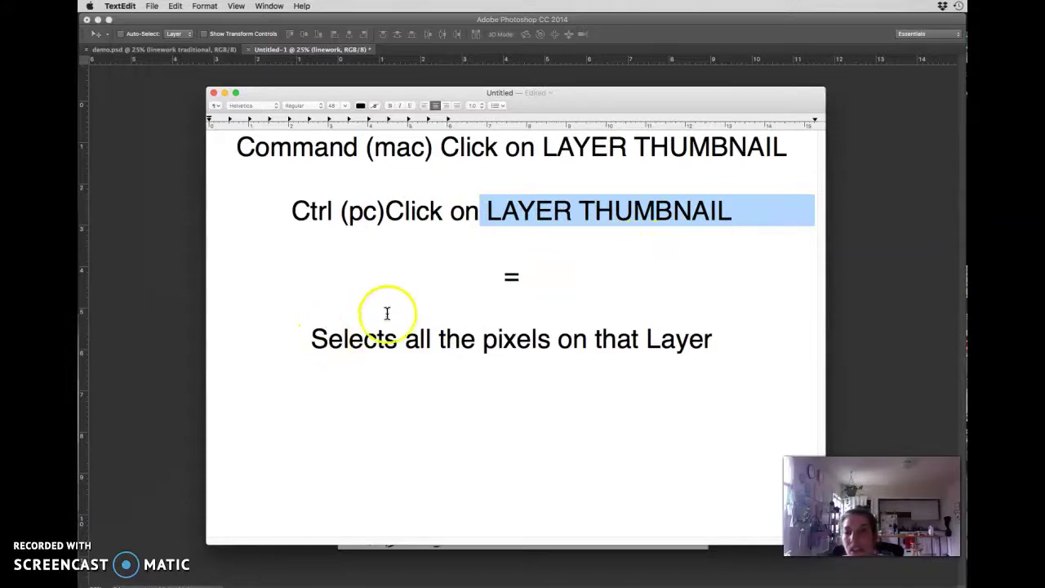
{"action": "left_click", "coordinate": [180, 270]}
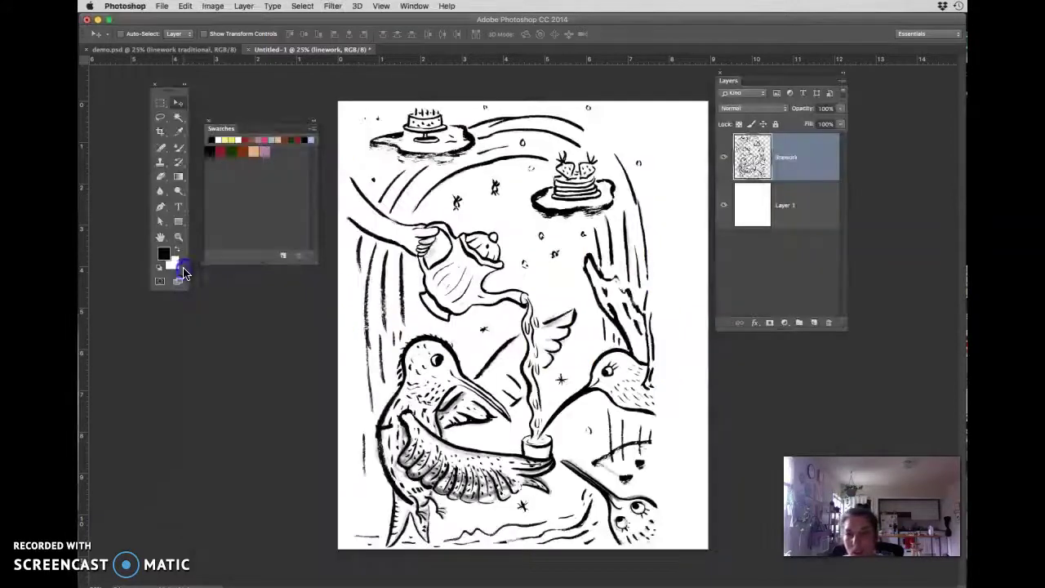
- Load all pixels of the linework layer as a selection, and deselect them
{"action": "double_click", "coordinate": [786, 160]}
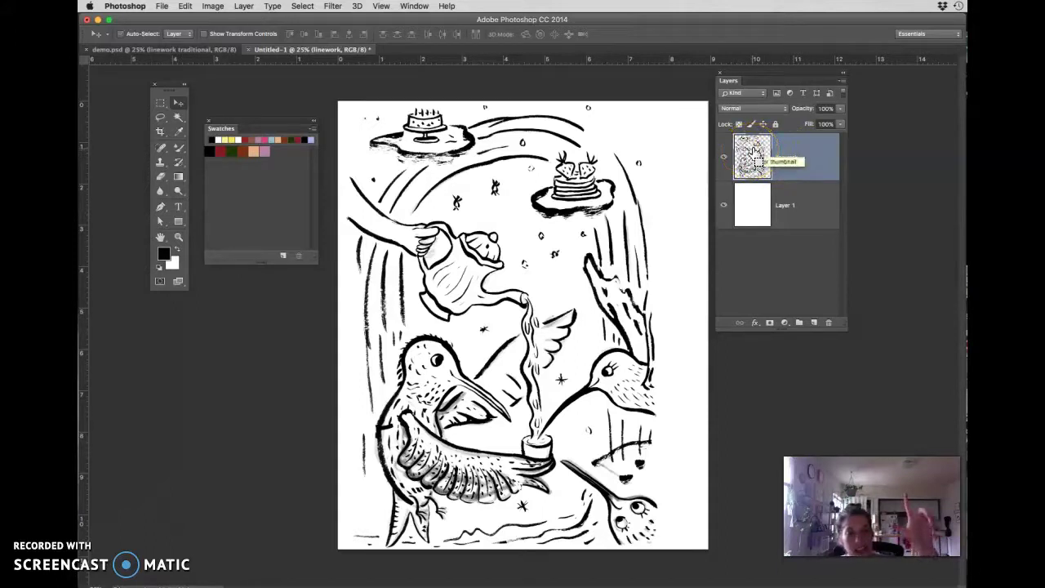
{"action": "left_click", "coordinate": [756, 155], "text": "super"}
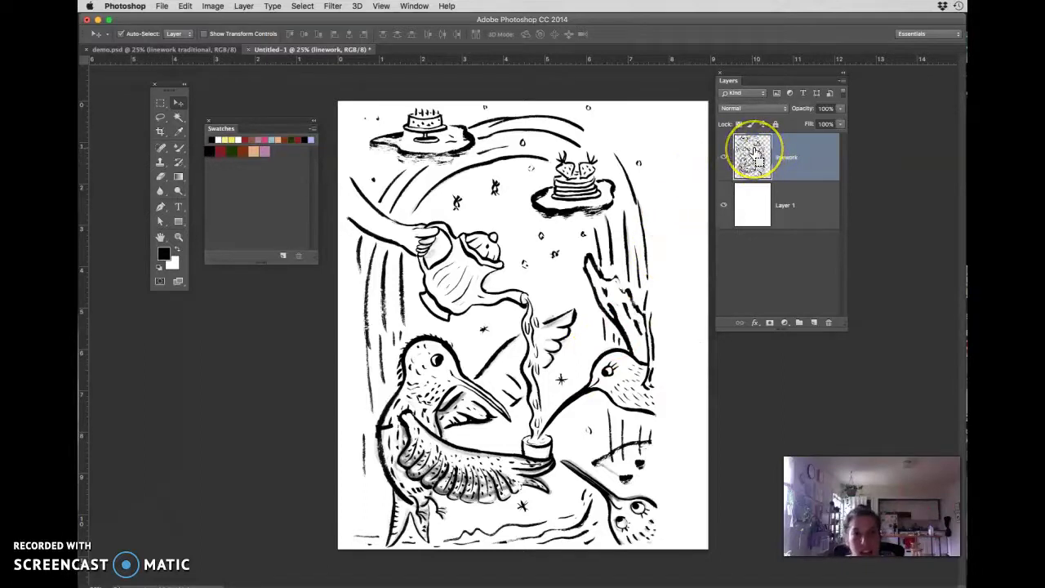
{"action": "left_click", "coordinate": [755, 156], "text": "super"}
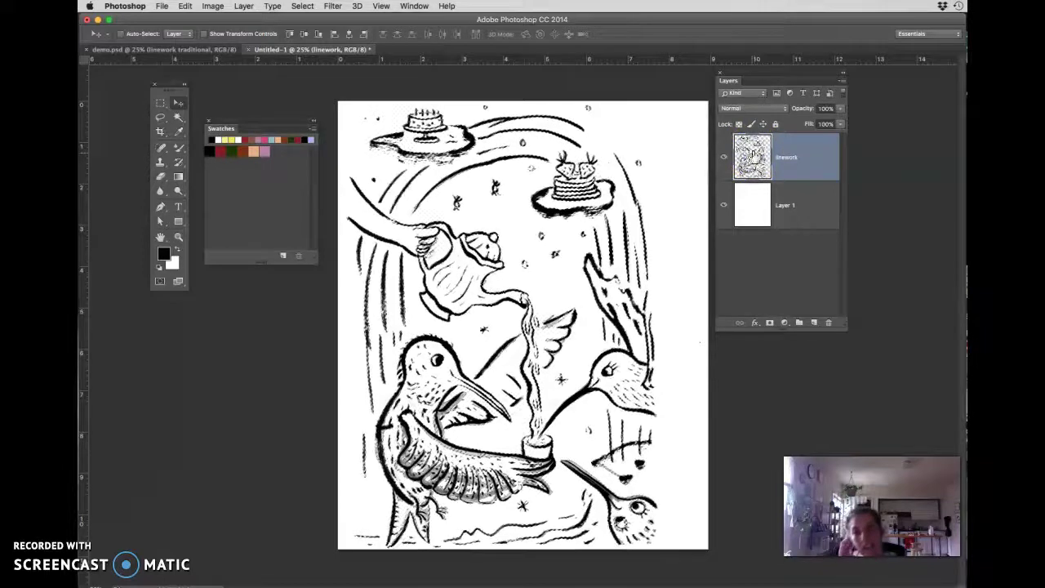
{"action": "left_click", "coordinate": [500, 181]}
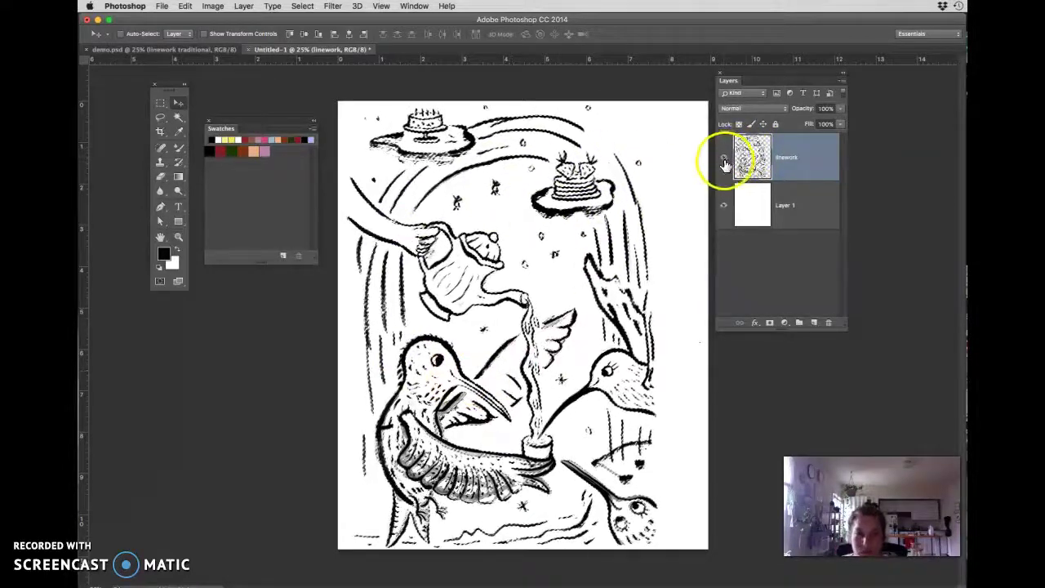
{"action": "key", "text": "super+d"}
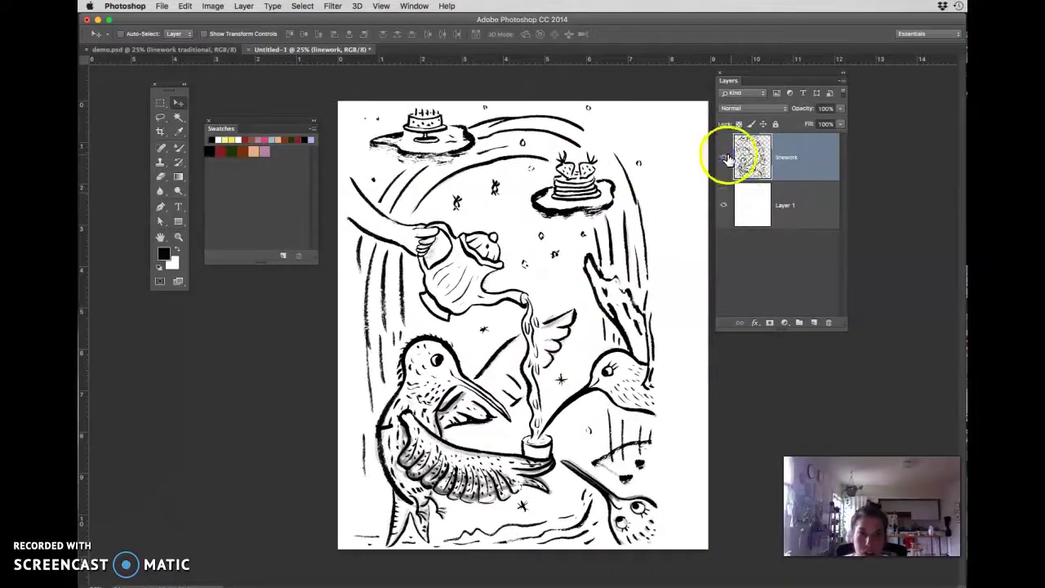
- Hide the linework layer and paint a large peach shape across the canvas centre on a new layer
{"action": "left_click", "coordinate": [725, 157]}
{"action": "left_click", "coordinate": [814, 323]}
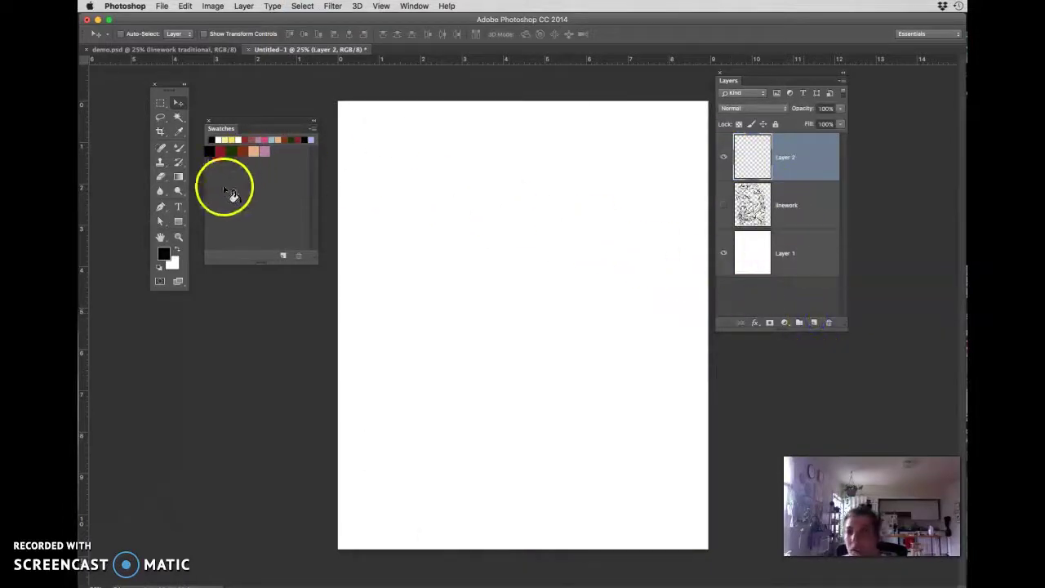
{"action": "left_click", "coordinate": [253, 151]}
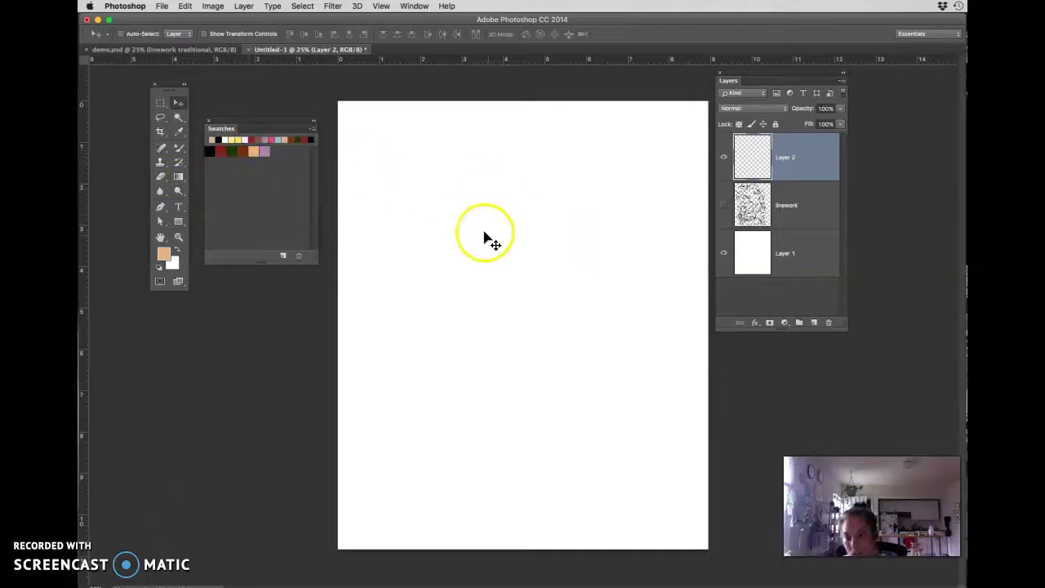
{"action": "key", "text": "b"}
{"action": "mouse_move", "coordinate": [462, 215]}
{"action": "left_mouse_down"}
{"action": "mouse_move", "coordinate": [490, 214]}
{"action": "mouse_move", "coordinate": [543, 343]}
{"action": "mouse_move", "coordinate": [482, 285]}
{"action": "mouse_move", "coordinate": [600, 208]}
{"action": "mouse_move", "coordinate": [634, 302]}
{"action": "left_mouse_up"}
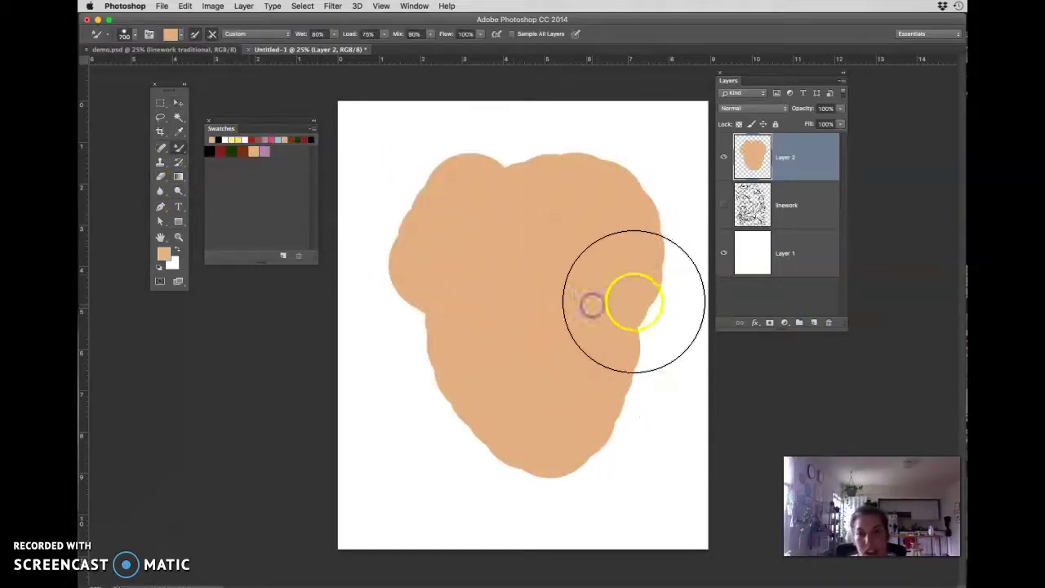
- Hide Layer 1 and, with nothing selected, paint a separate peach patch in the canvas's lower-right corner on Layer 2
{"action": "key", "text": "v"}
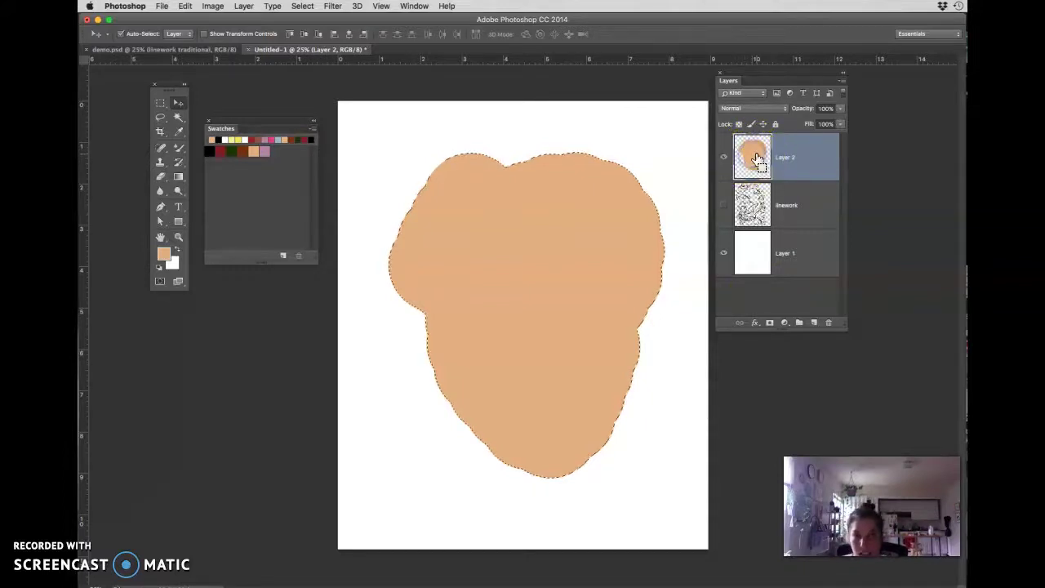
{"action": "left_click", "coordinate": [724, 253]}
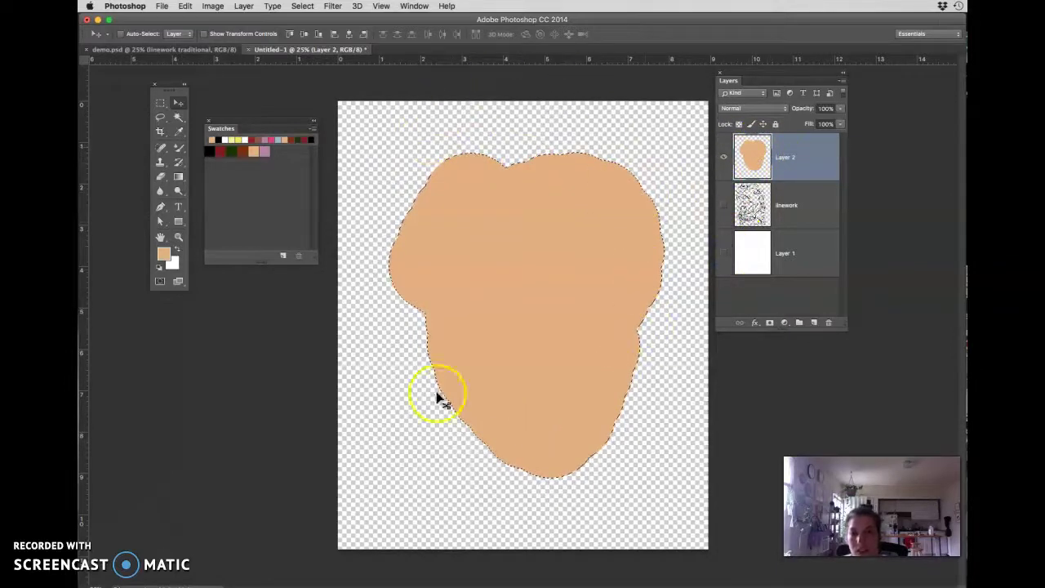
{"action": "key", "text": "super+d"}
{"action": "key", "text": "b"}
{"action": "left_click_drag", "start_coordinate": [670, 514], "coordinate": [691, 520]}
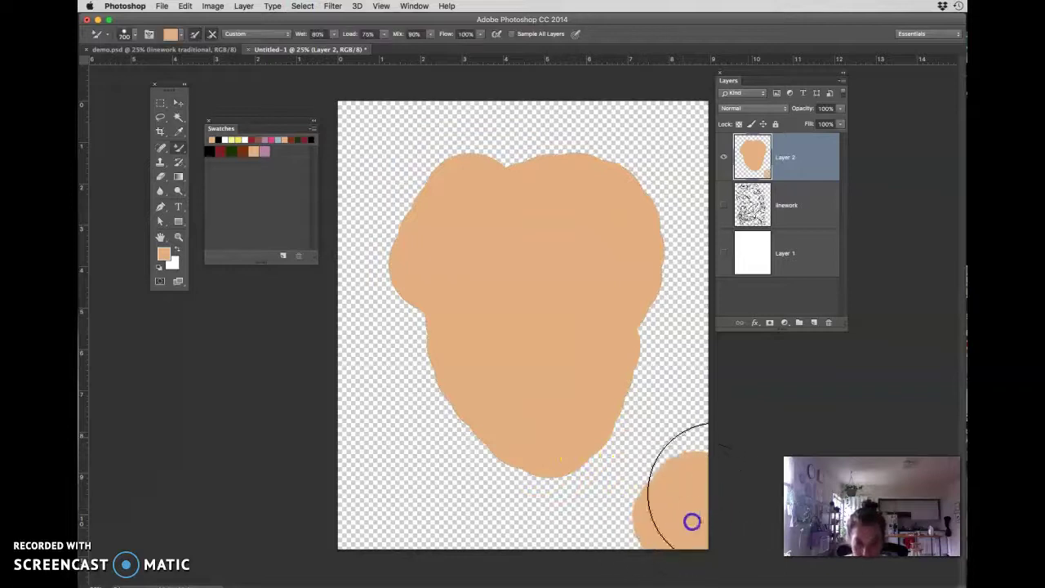
- Load all painted pixels of Layer 2 as a selection
{"action": "left_click", "coordinate": [755, 166]}
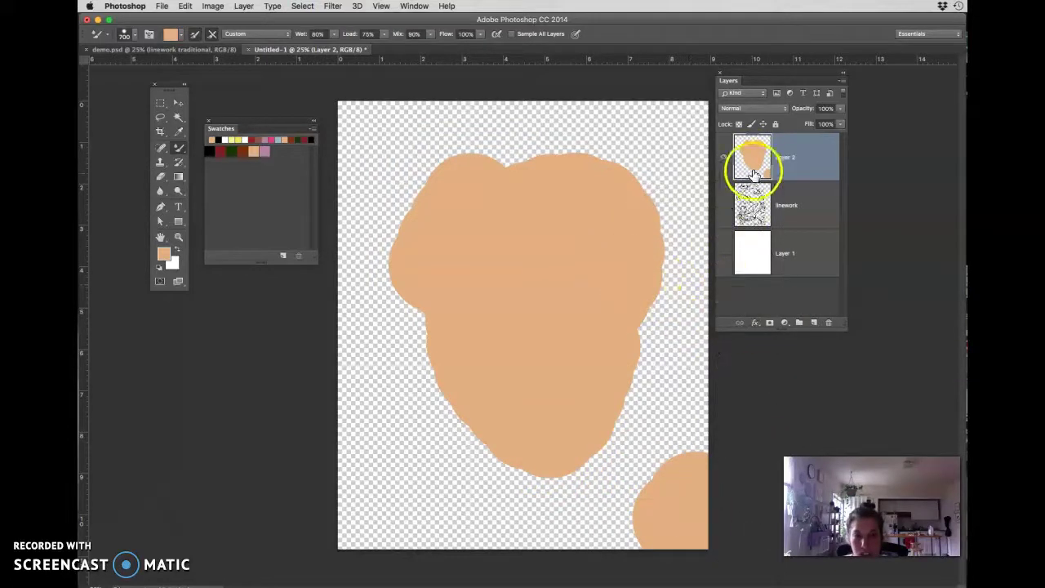
{"action": "key", "text": "v"}
{"action": "left_click", "coordinate": [755, 165]}
{"action": "left_click", "coordinate": [755, 161], "text": "super"}
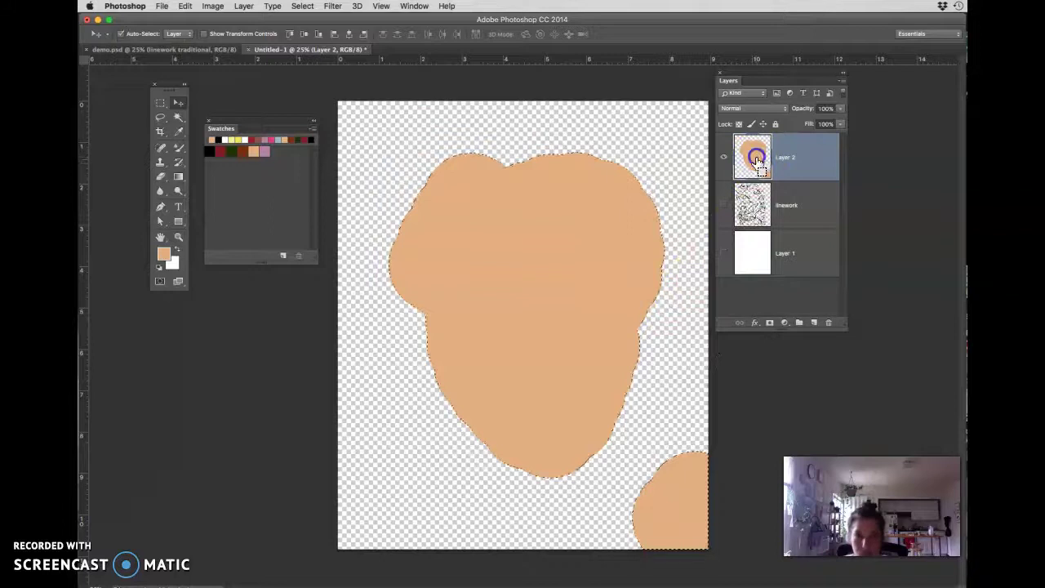
{"action": "left_click", "coordinate": [707, 260]}
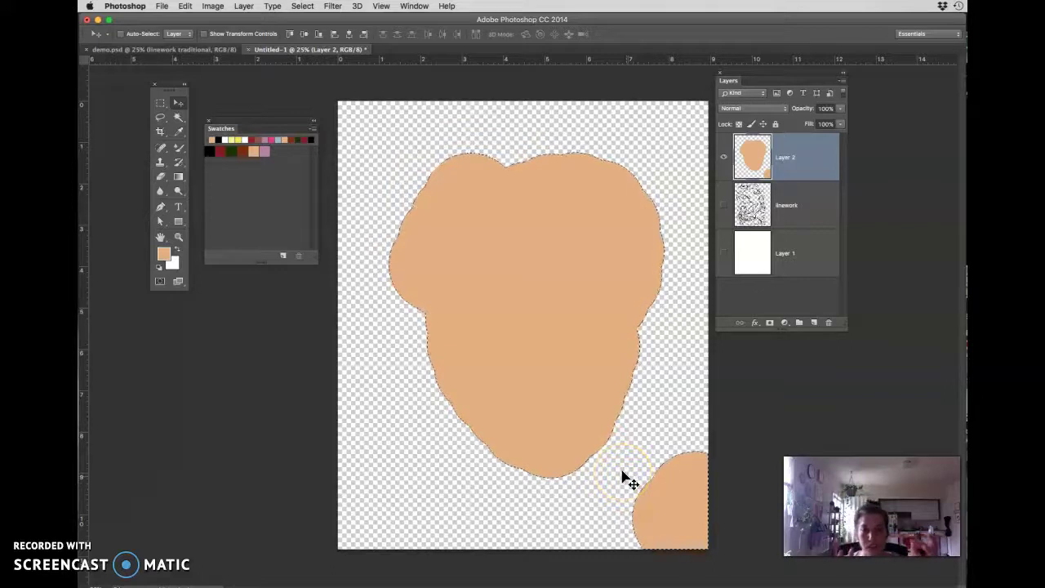
- Switch to the TextEdit note on background and foreground color fills, highlight its key lines, and return to Photoshop
{"action": "left_click", "coordinate": [92, 443]}
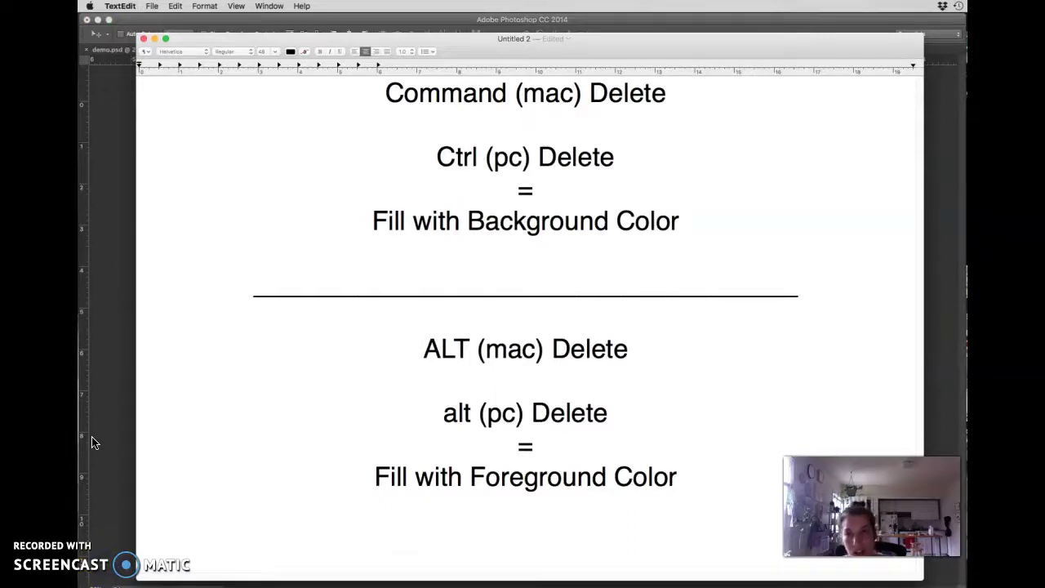
{"action": "left_click_drag", "start_coordinate": [385, 93], "coordinate": [649, 96]}
{"action": "left_click", "coordinate": [382, 221]}
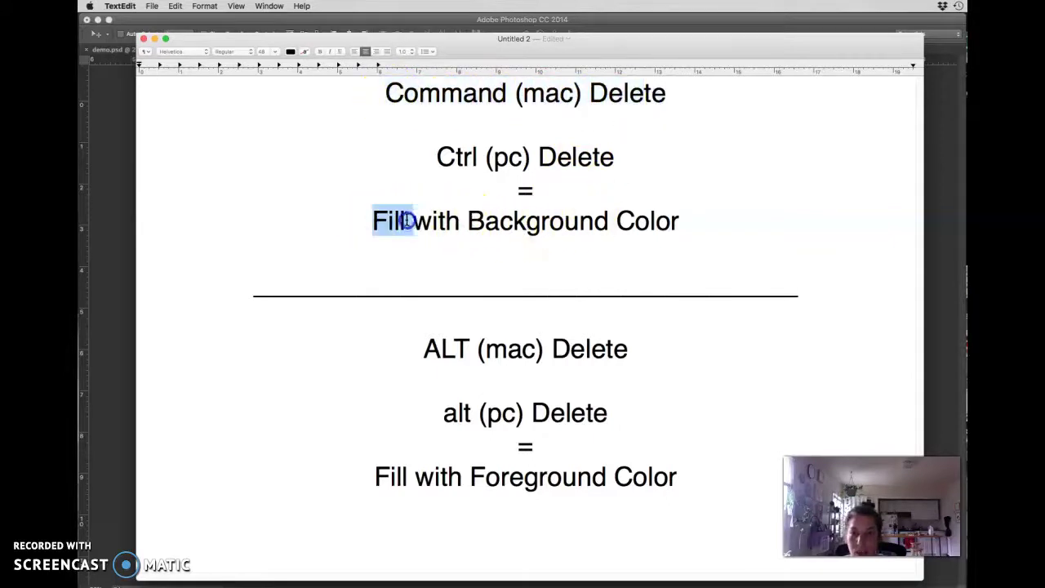
{"action": "left_click_drag", "start_coordinate": [382, 220], "coordinate": [690, 236]}
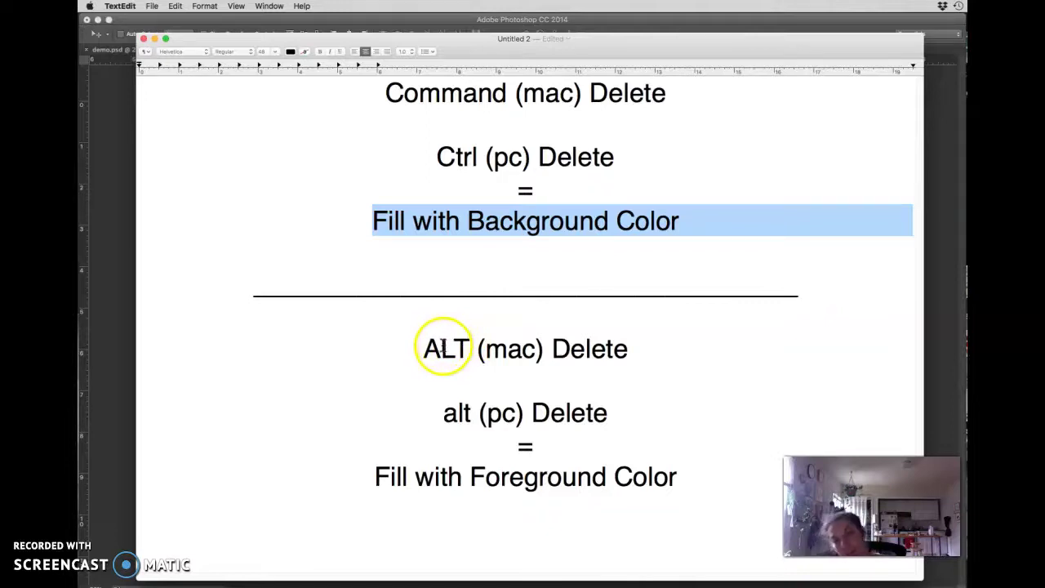
{"action": "left_click_drag", "start_coordinate": [420, 349], "coordinate": [542, 349]}
{"action": "left_click_drag", "start_coordinate": [444, 413], "coordinate": [531, 413]}
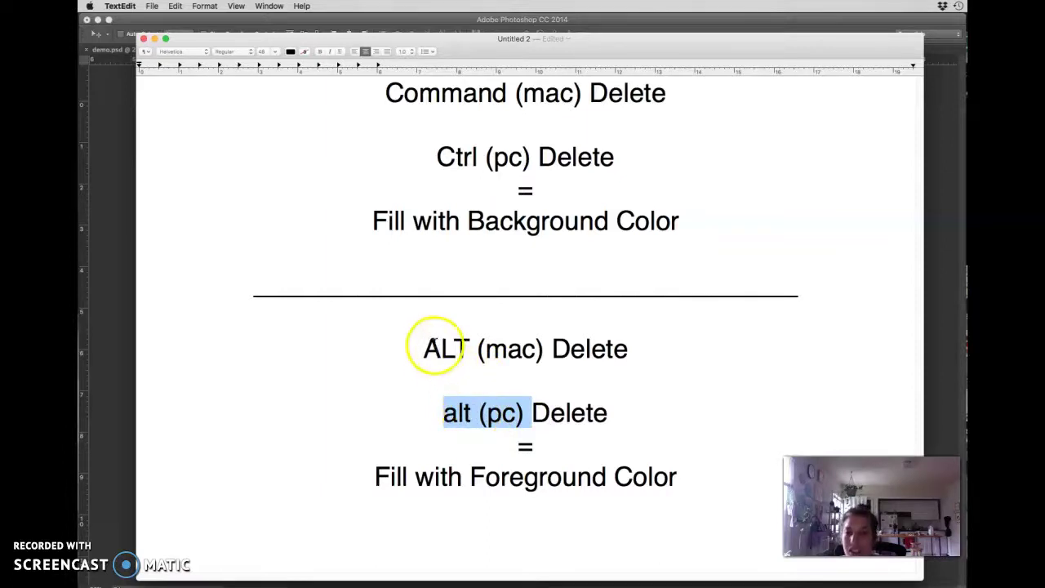
{"action": "left_click_drag", "start_coordinate": [369, 477], "coordinate": [683, 483]}
{"action": "left_click", "coordinate": [123, 349]}
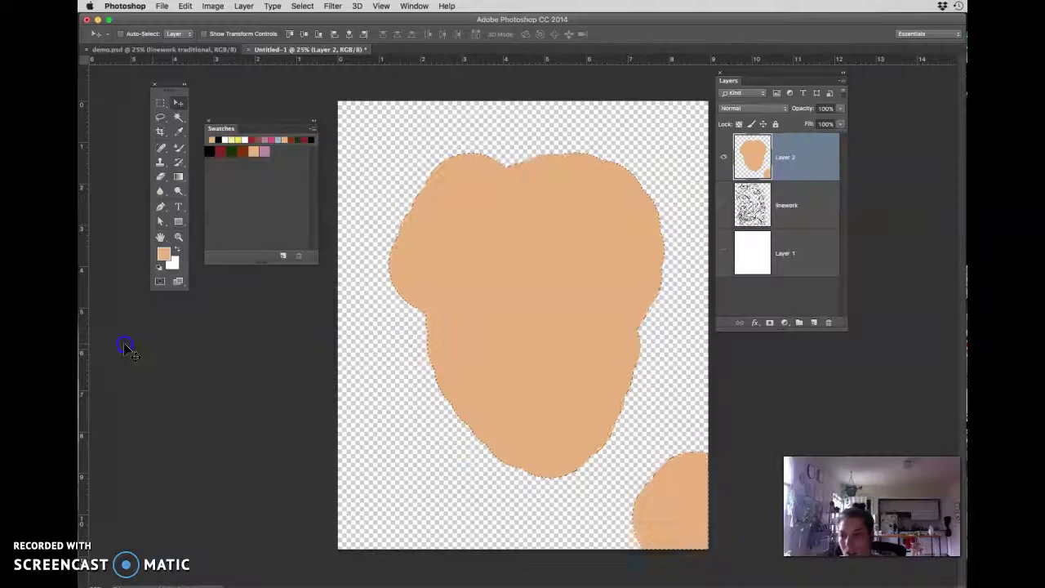
- Swap peach to the background color and set the foreground to the brown swatch, confirming 7d2e00 in the Color Picker
{"action": "left_click", "coordinate": [178, 248]}
{"action": "left_click", "coordinate": [243, 151]}
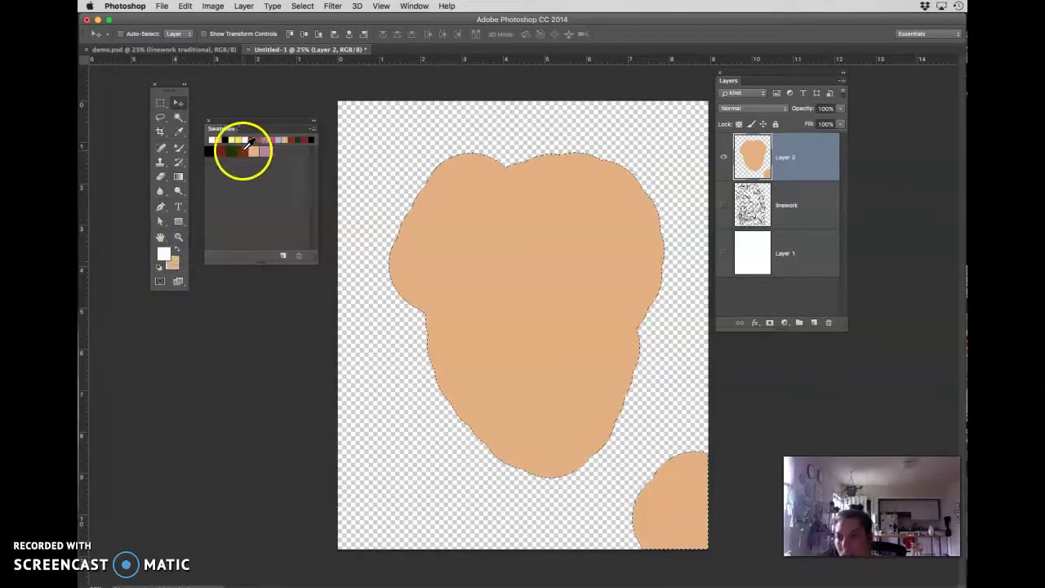
{"action": "left_click", "coordinate": [163, 252]}
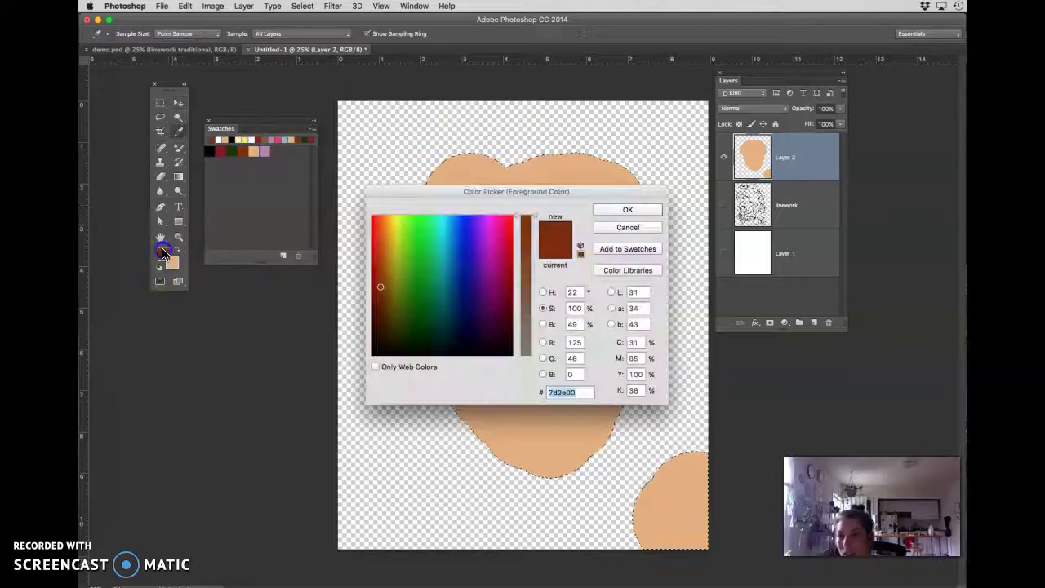
{"action": "left_click", "coordinate": [611, 211]}
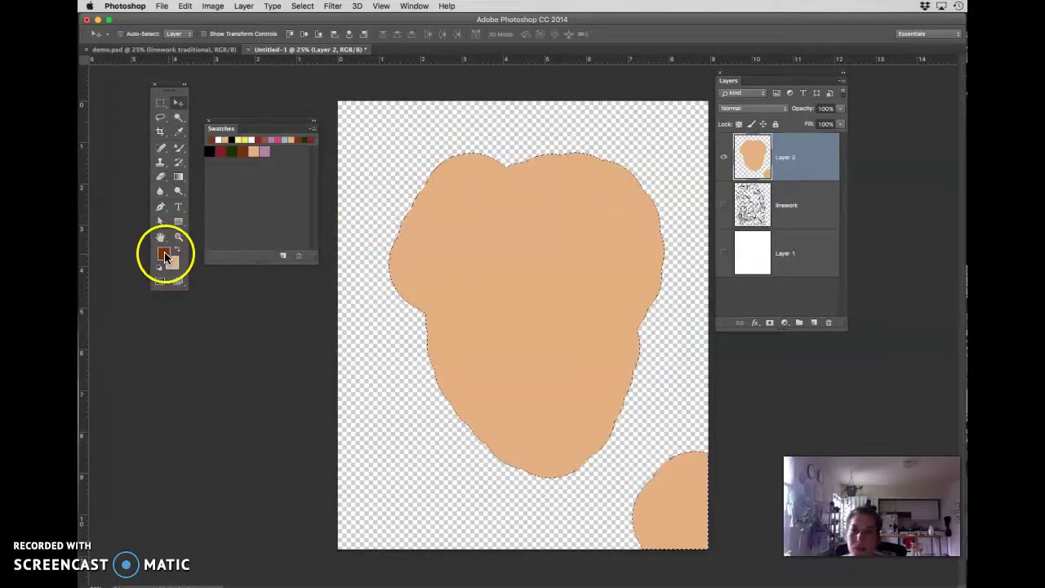
- Add a new layer above Layer 2 and fill the selected area on it with the mauve swatch color
{"action": "left_click", "coordinate": [817, 162]}
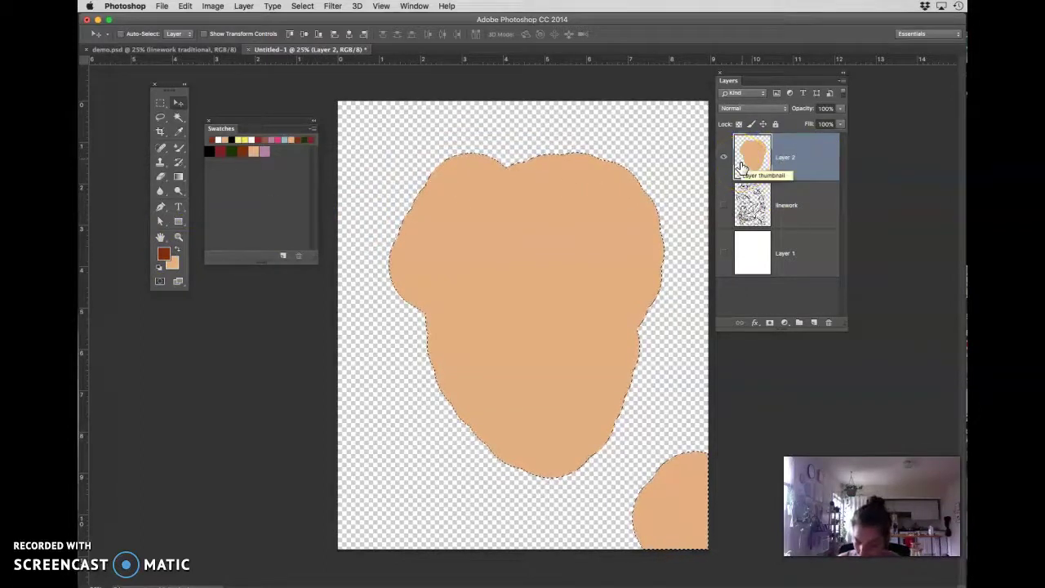
{"action": "key", "text": "alt+BackSpace"}
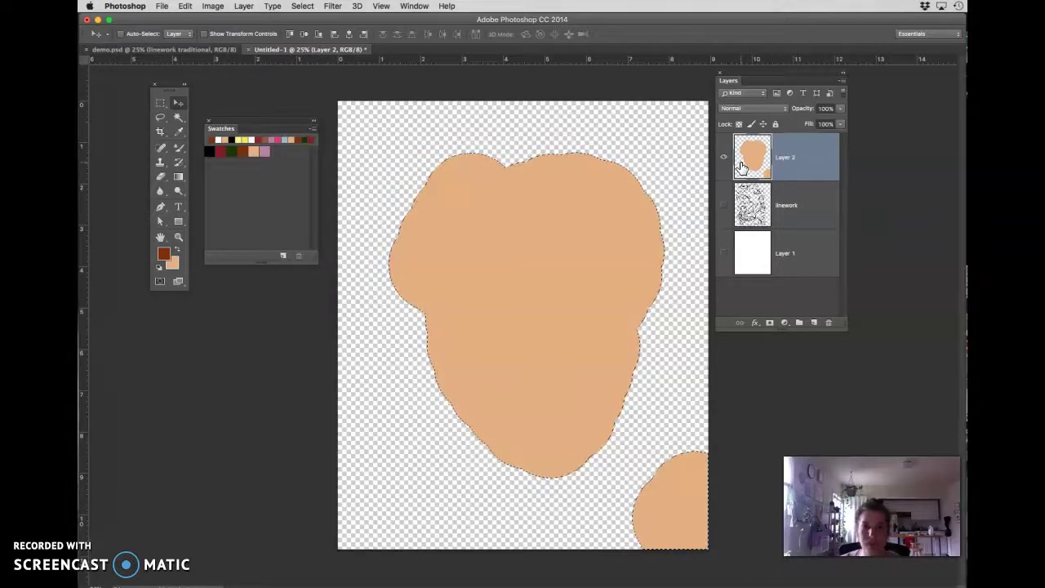
{"action": "left_click", "coordinate": [814, 325]}
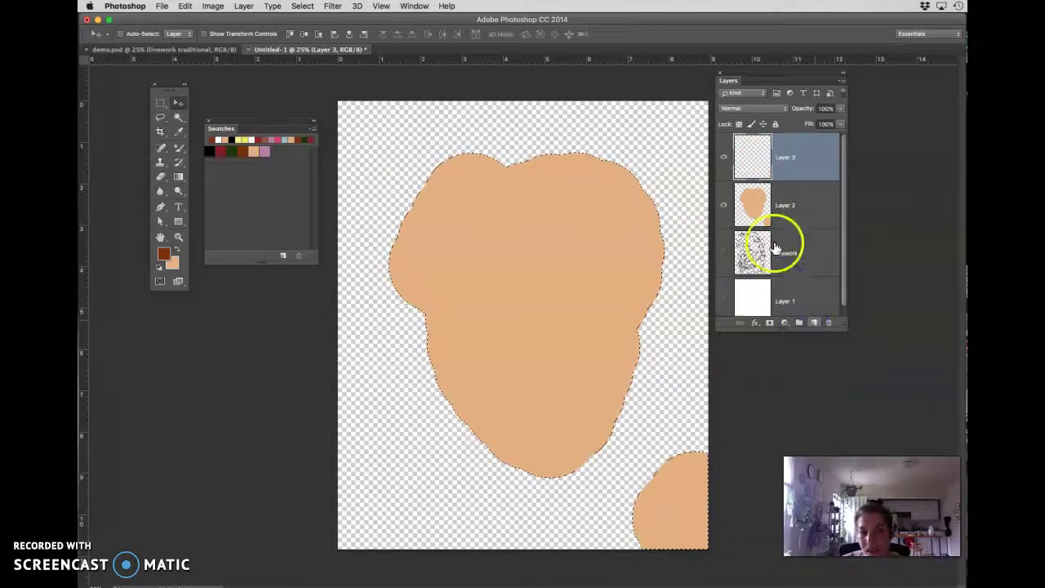
{"action": "left_click", "coordinate": [723, 209]}
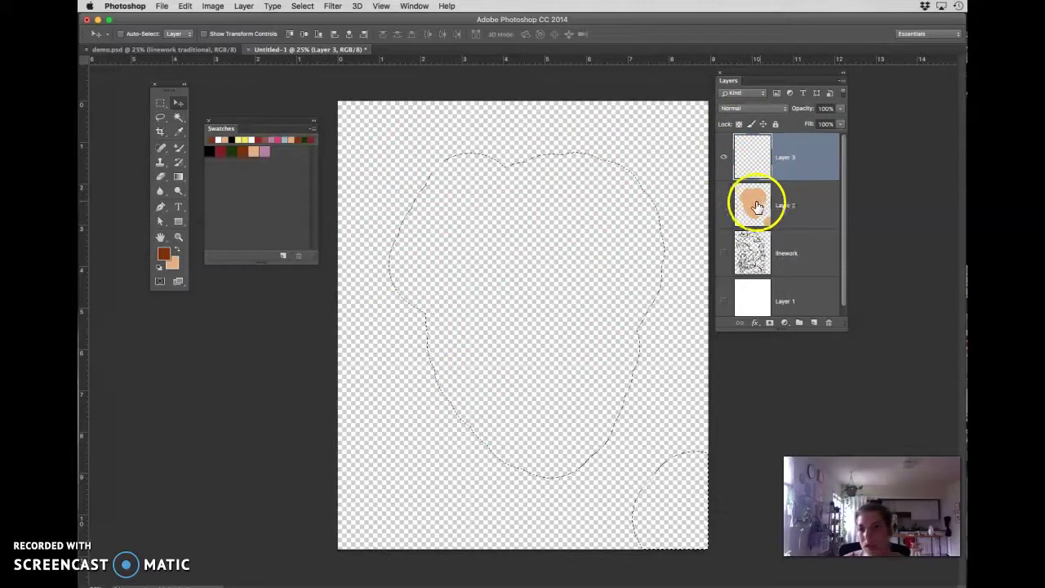
{"action": "left_click", "coordinate": [270, 151]}
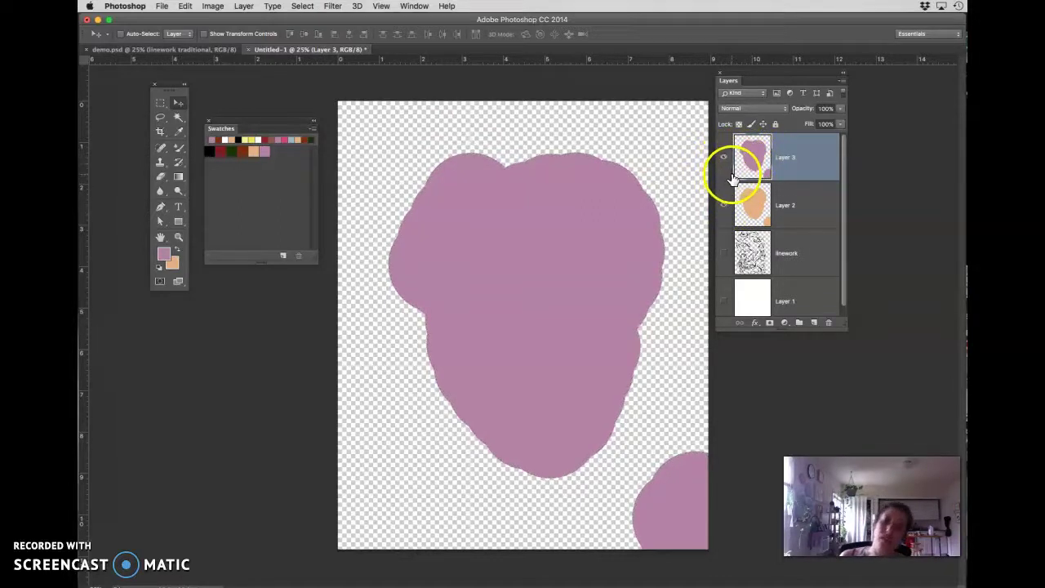
- Erase the lower-right part of the mauve shape and the upper-left part of the corner patch on Layer 3
{"action": "key", "text": "e"}
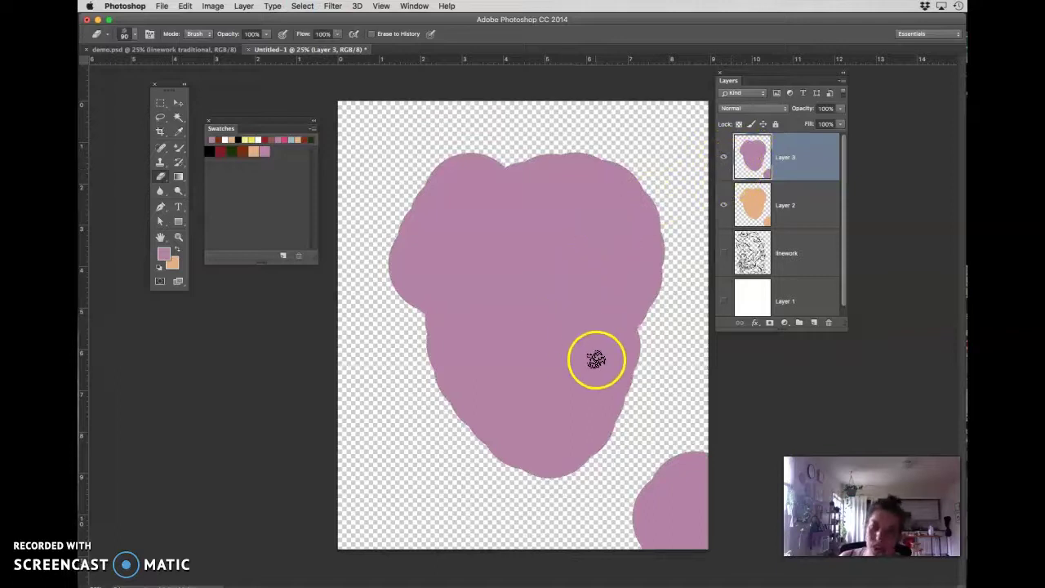
{"action": "key", "text": "bracketright"}
{"action": "mouse_move", "coordinate": [599, 378]}
{"action": "left_mouse_down"}
{"action": "mouse_move", "coordinate": [646, 369]}
{"action": "mouse_move", "coordinate": [578, 429]}
{"action": "mouse_move", "coordinate": [514, 454]}
{"action": "mouse_move", "coordinate": [641, 330]}
{"action": "mouse_move", "coordinate": [676, 209]}
{"action": "mouse_move", "coordinate": [621, 317]}
{"action": "mouse_move", "coordinate": [564, 346]}
{"action": "mouse_move", "coordinate": [525, 387]}
{"action": "mouse_move", "coordinate": [582, 470]}
{"action": "mouse_move", "coordinate": [488, 428]}
{"action": "mouse_move", "coordinate": [621, 505]}
{"action": "mouse_move", "coordinate": [690, 415]}
{"action": "left_mouse_up"}
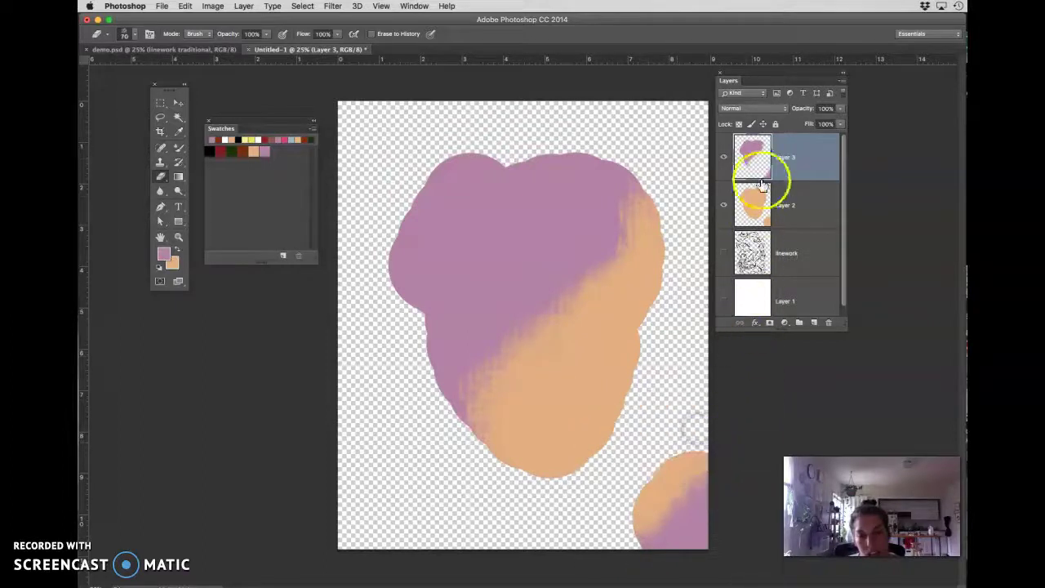
- Hide and show Layer 3 to compare the mauve fill with the peach shape on Layer 2 beneath it
{"action": "left_click", "coordinate": [724, 157]}
{"action": "left_click", "coordinate": [723, 157]}
{"action": "left_click", "coordinate": [724, 158]}
{"action": "left_click", "coordinate": [723, 158]}
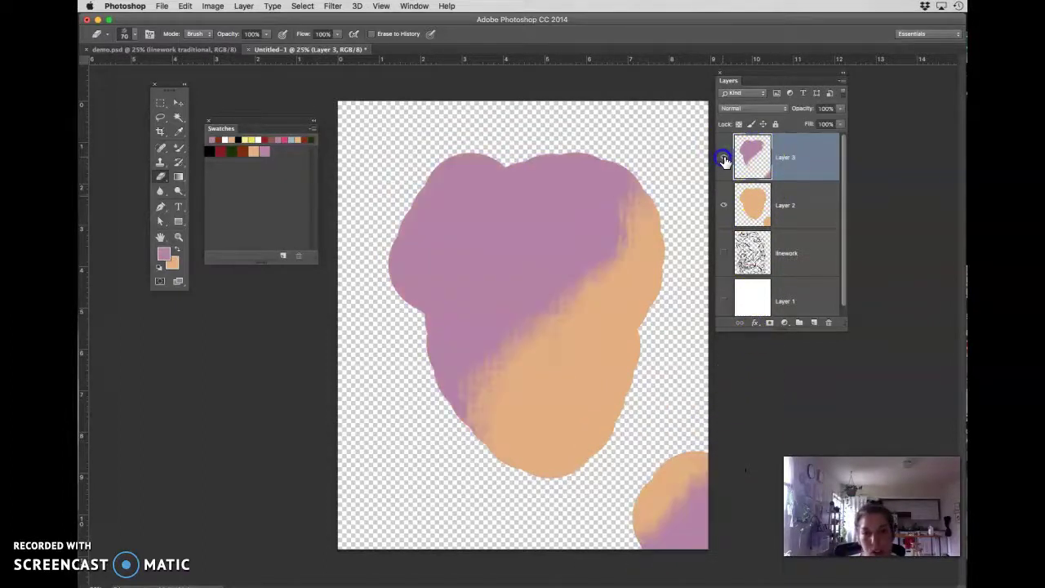
- Erase more of the mauve from the upper and right parts of the shape and the corner patch, enlarging the eraser to 250
{"action": "mouse_move", "coordinate": [616, 284]}
{"action": "left_mouse_down"}
{"action": "mouse_move", "coordinate": [635, 240]}
{"action": "mouse_move", "coordinate": [644, 244]}
{"action": "mouse_move", "coordinate": [613, 194]}
{"action": "mouse_move", "coordinate": [607, 243]}
{"action": "mouse_move", "coordinate": [606, 166]}
{"action": "mouse_move", "coordinate": [566, 235]}
{"action": "mouse_move", "coordinate": [578, 282]}
{"action": "mouse_move", "coordinate": [581, 219]}
{"action": "mouse_move", "coordinate": [605, 191]}
{"action": "mouse_move", "coordinate": [589, 217]}
{"action": "mouse_move", "coordinate": [592, 257]}
{"action": "mouse_move", "coordinate": [586, 210]}
{"action": "mouse_move", "coordinate": [598, 173]}
{"action": "mouse_move", "coordinate": [623, 195]}
{"action": "mouse_move", "coordinate": [556, 309]}
{"action": "mouse_move", "coordinate": [550, 260]}
{"action": "mouse_move", "coordinate": [533, 251]}
{"action": "mouse_move", "coordinate": [404, 253]}
{"action": "mouse_move", "coordinate": [458, 158]}
{"action": "left_mouse_up"}
{"action": "key", "text": "bracketright"}
{"action": "key", "text": "bracketright"}
{"action": "key", "text": "bracketright"}
{"action": "key", "text": "bracketright"}
{"action": "key", "text": "bracketright"}
{"action": "key", "text": "bracketright"}
{"action": "key", "text": "bracketright"}
{"action": "key", "text": "bracketright"}
- Hide Layer 3 and Layer 2, and make the linework layer active and visible
{"action": "left_click", "coordinate": [790, 206]}
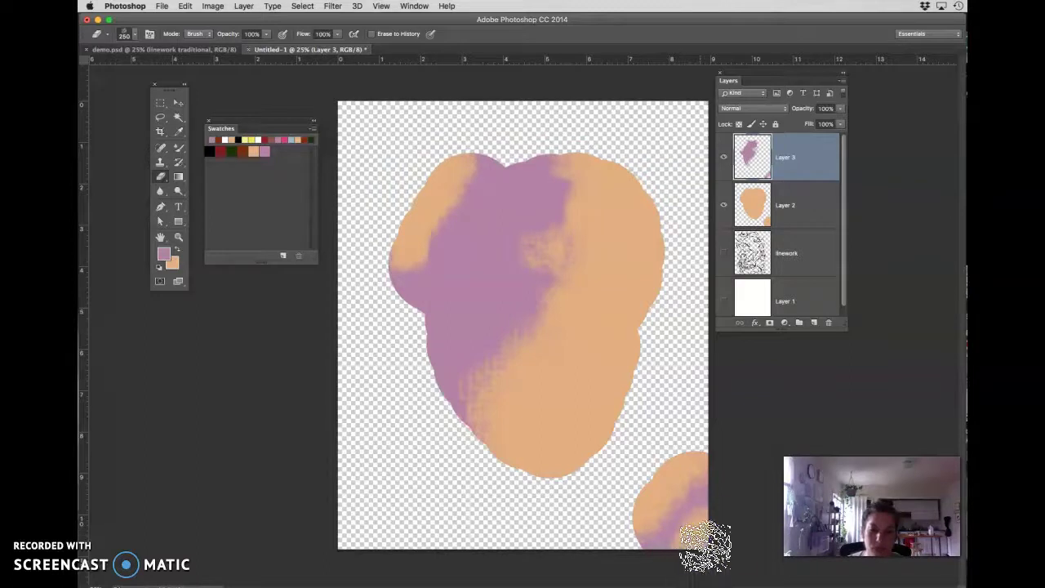
{"action": "left_click", "coordinate": [724, 161]}
{"action": "left_click", "coordinate": [723, 205]}
{"action": "left_click", "coordinate": [802, 253]}
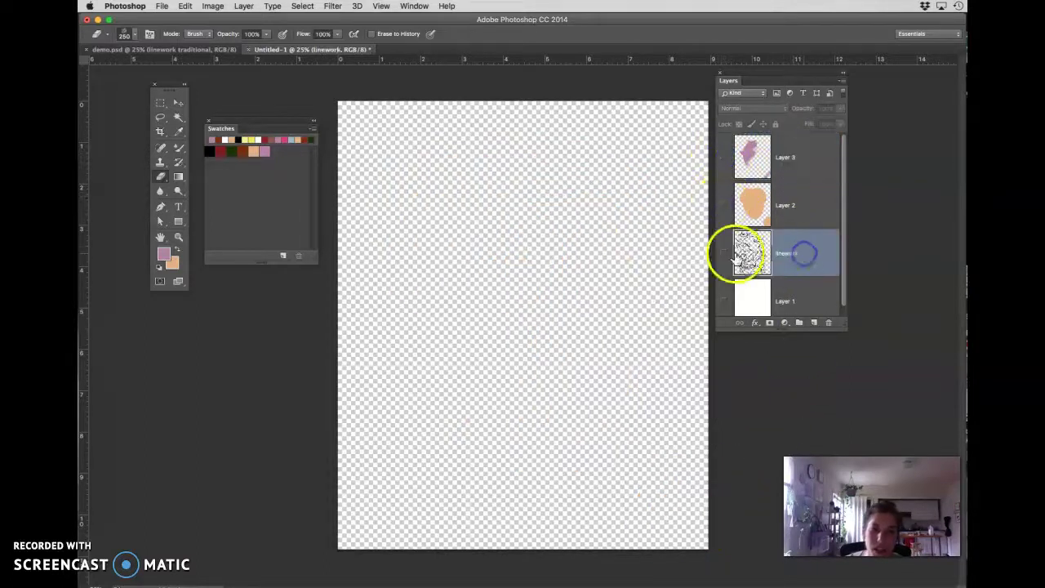
{"action": "left_click", "coordinate": [723, 253]}
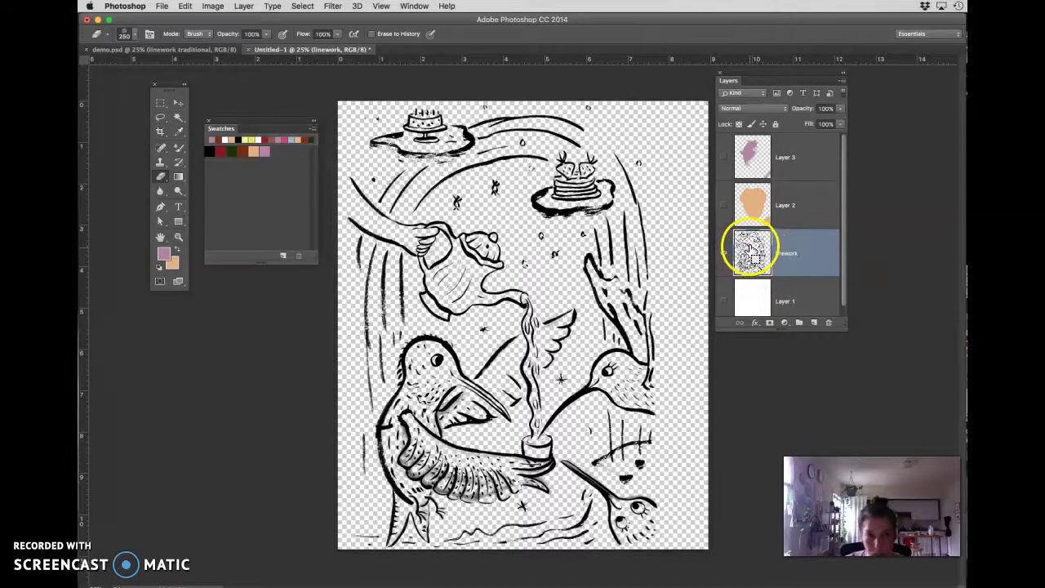
- Load all pixels of the linework layer as a selection, keeping the linework layer active
{"action": "left_click", "coordinate": [752, 249], "text": "super"}
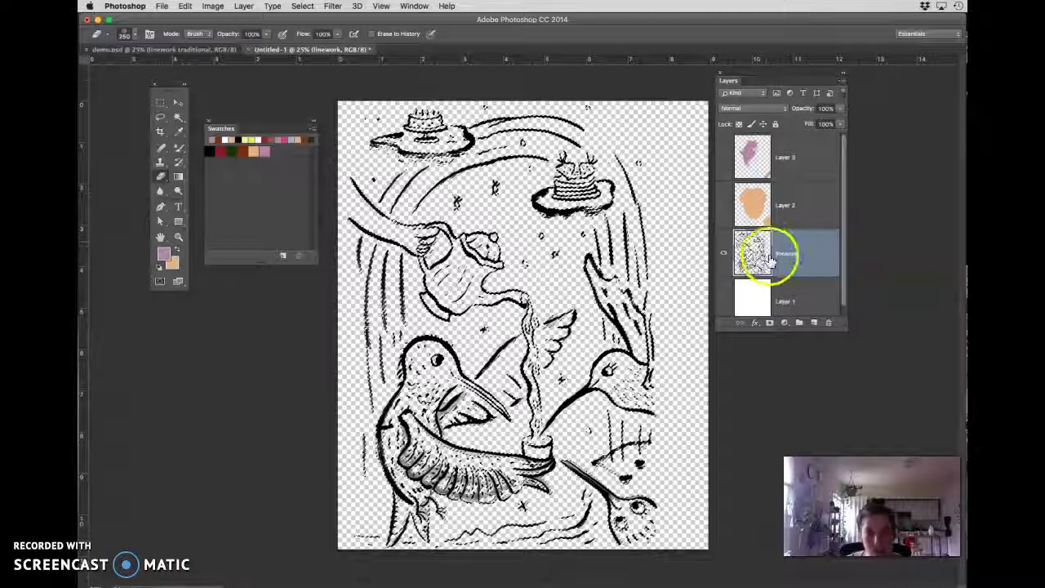
{"action": "left_click", "coordinate": [808, 214]}
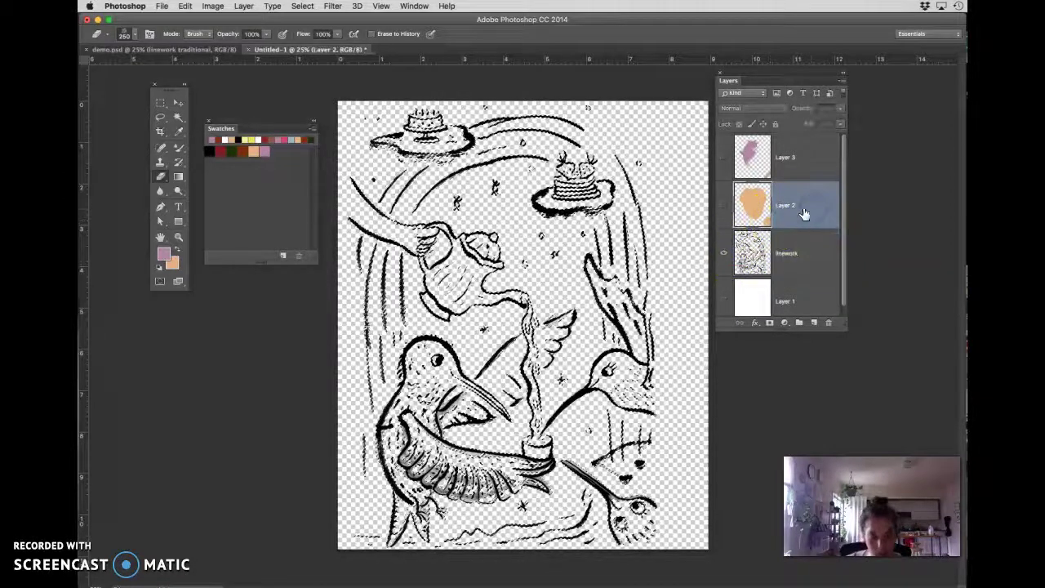
{"action": "left_click", "coordinate": [809, 163]}
{"action": "left_click", "coordinate": [798, 253]}
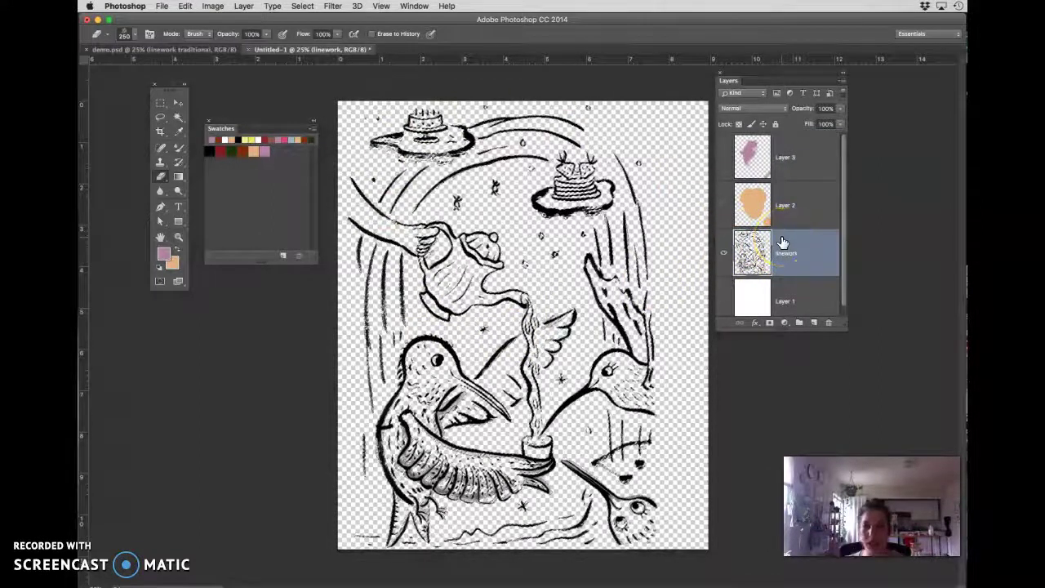
- Fill the selected linework with the brown swatch color and deselect
{"action": "left_click", "coordinate": [240, 150]}
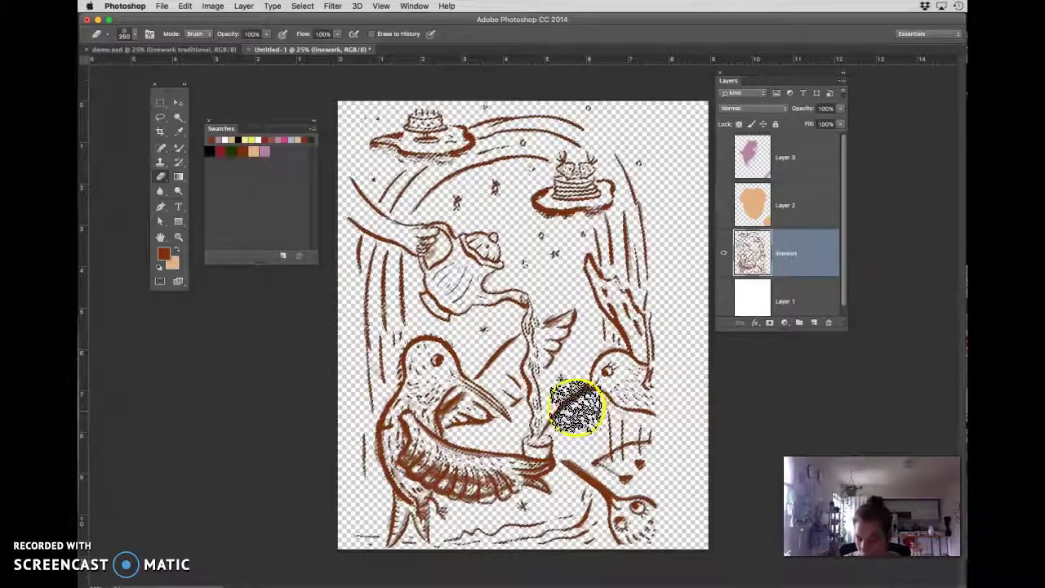
{"action": "left_click", "coordinate": [302, 6]}
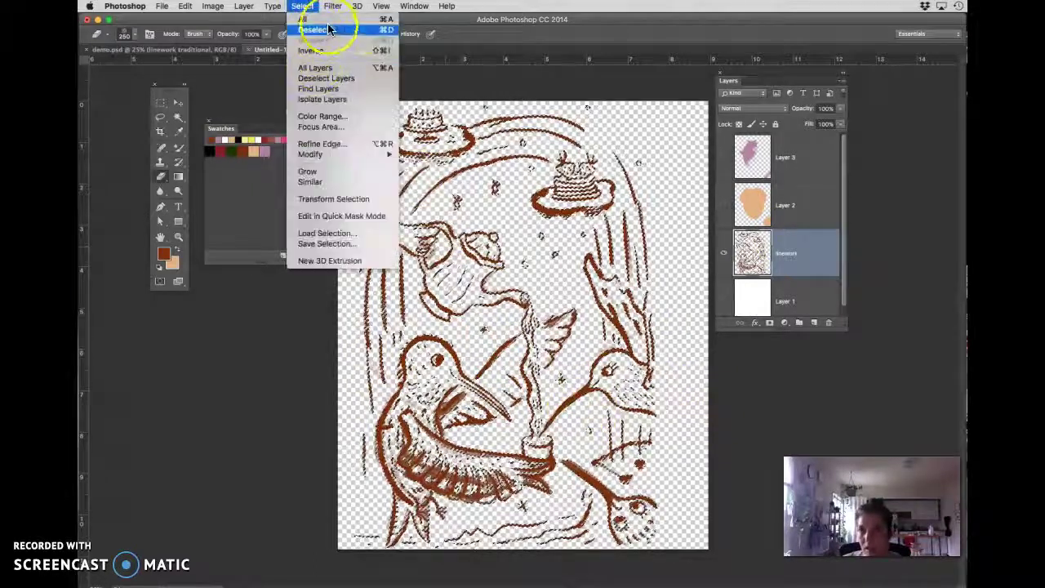
{"action": "left_click", "coordinate": [381, 27]}
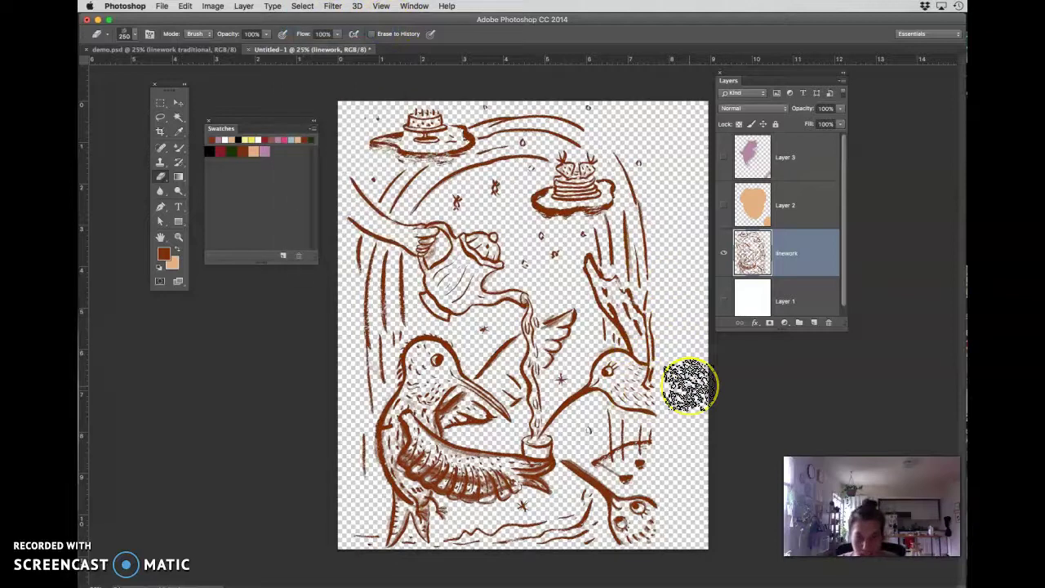
{"action": "key", "text": "super+equal"}
{"action": "scroll", "coordinate": [497, 299], "scroll_direction": "down", "scroll_amount": 3}
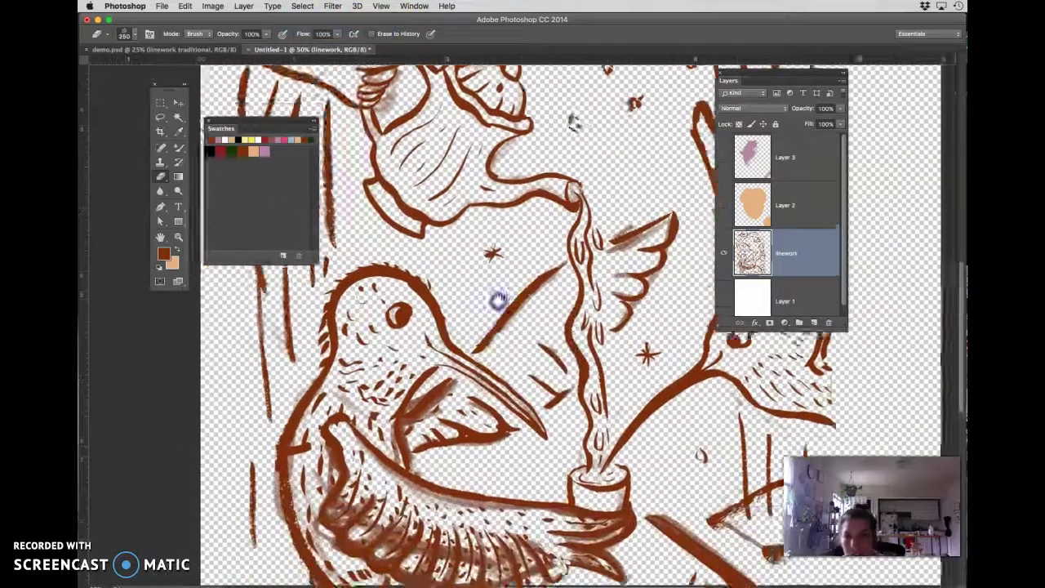
{"action": "key", "text": "v"}
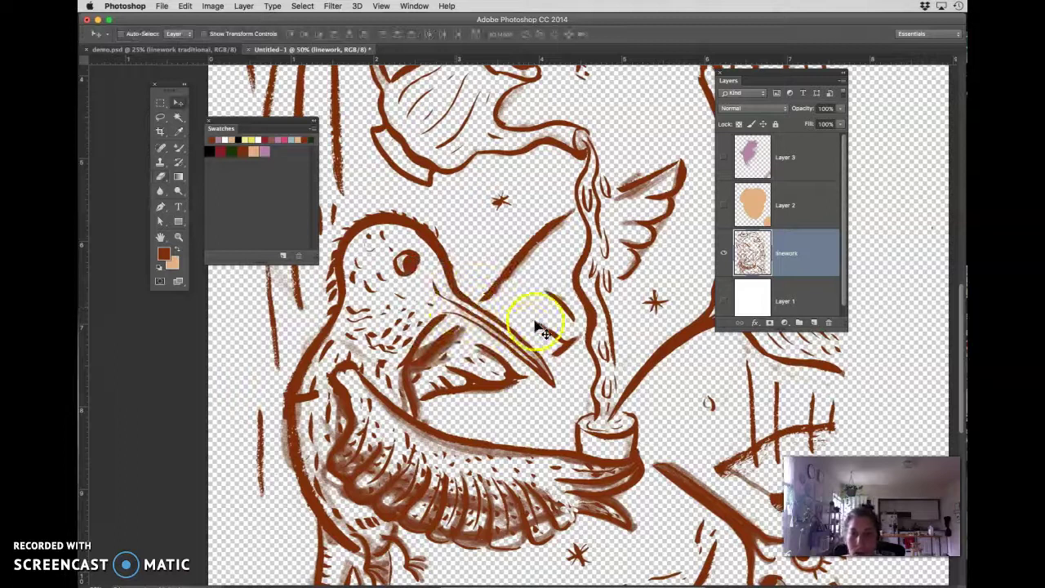
{"action": "key", "text": "super+minus"}
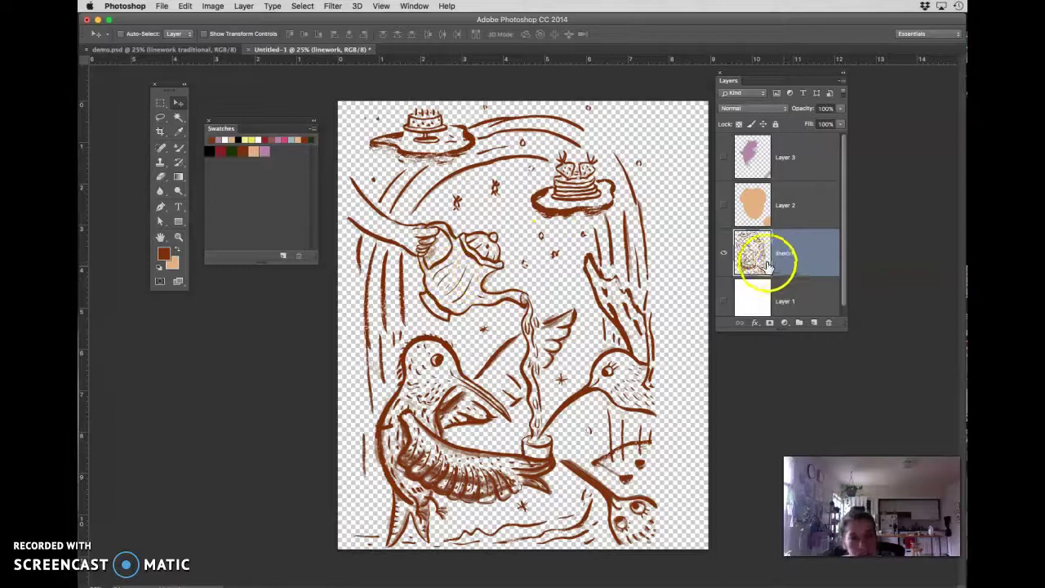
- Add a new layer directly above linework and load the linework layer's pixels as a selection with the new layer active
{"action": "left_click", "coordinate": [815, 324]}
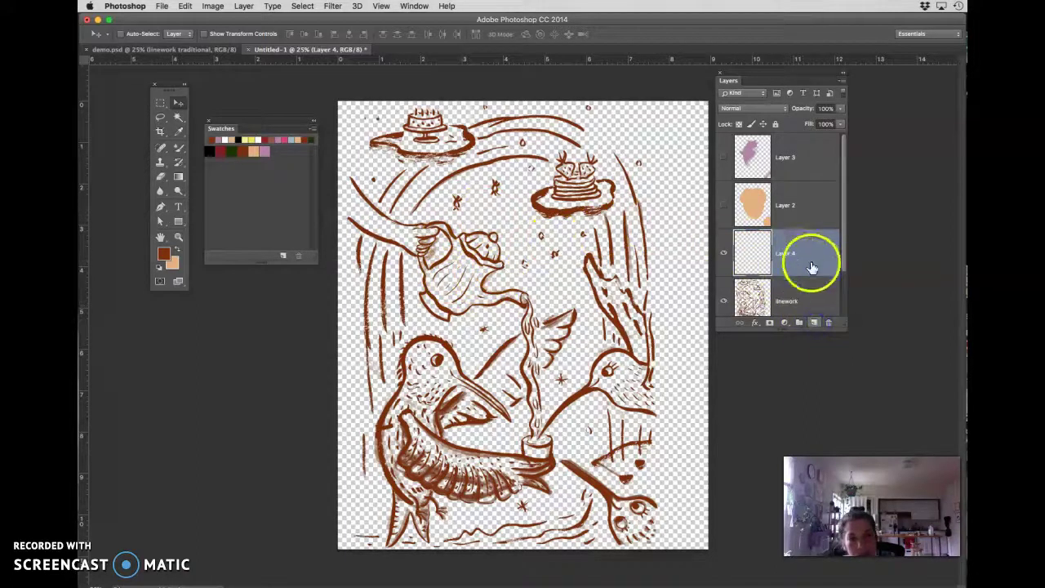
{"action": "left_click_drag", "start_coordinate": [844, 280], "coordinate": [839, 304]}
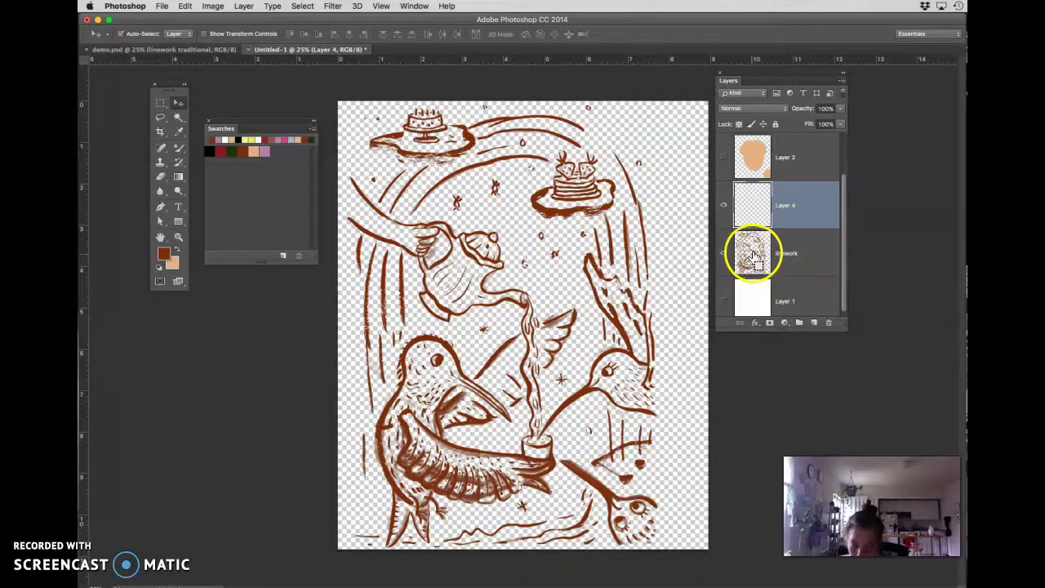
{"action": "left_click", "coordinate": [751, 258], "text": "super"}
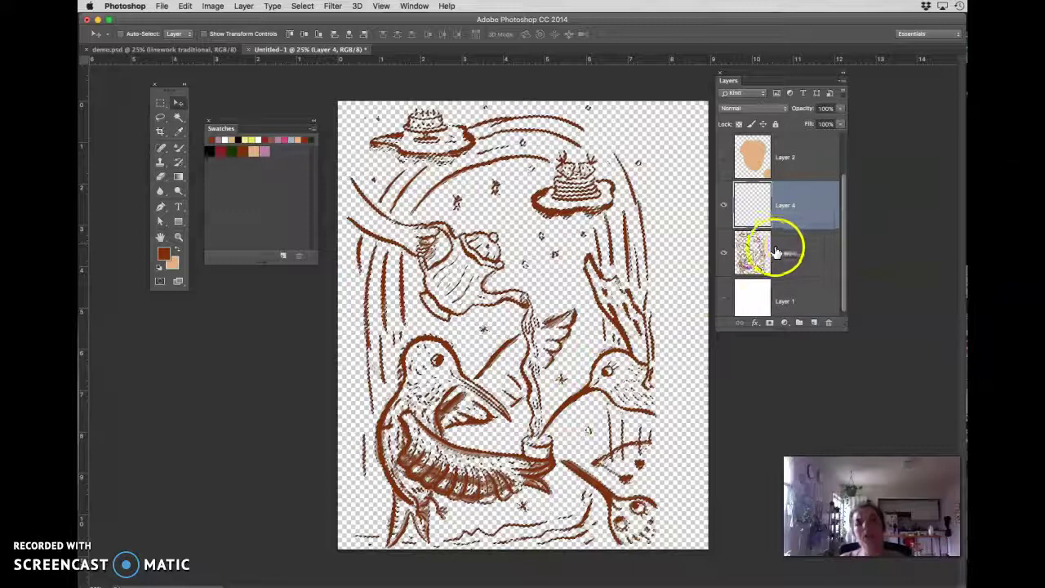
{"action": "left_click", "coordinate": [802, 201]}
{"action": "left_click", "coordinate": [724, 204]}
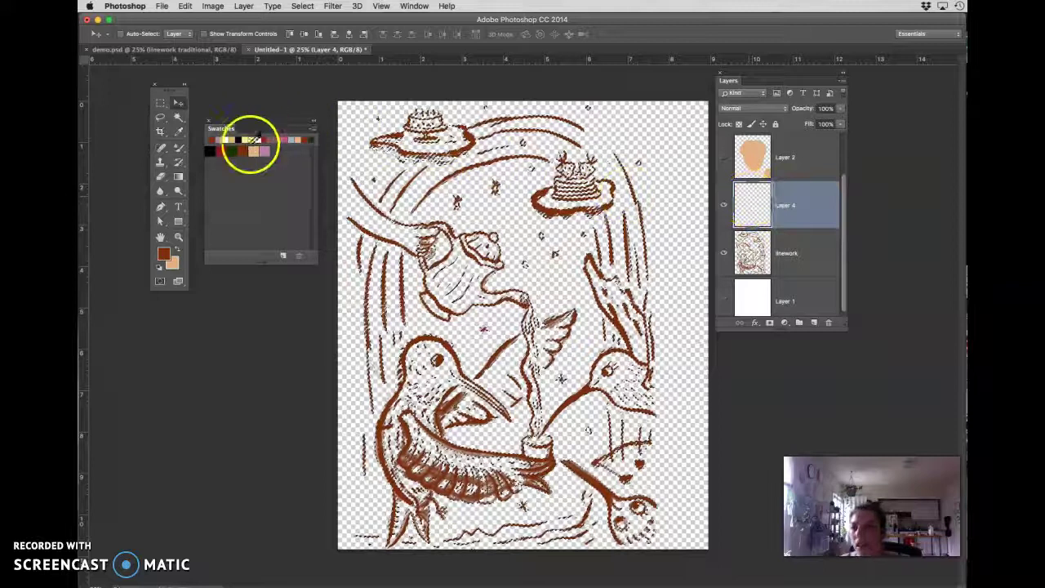
- Fill the selection on Layer 4 with the light blue swatch color, deselect, and toggle the layer's visibility to compare it with the brown linework
{"action": "left_click", "coordinate": [289, 142]}
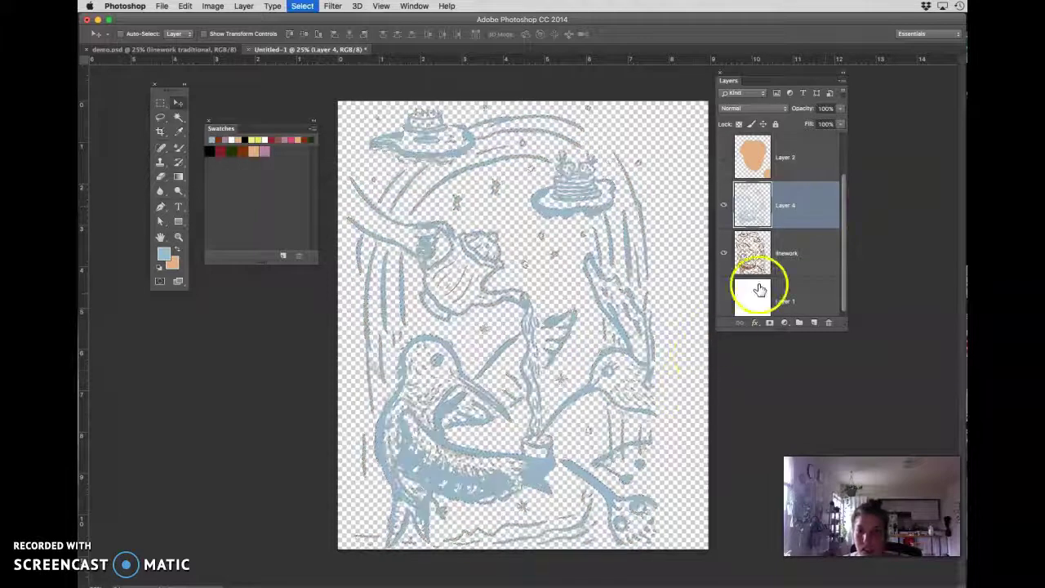
{"action": "left_click", "coordinate": [723, 209]}
{"action": "left_click", "coordinate": [723, 209]}
{"action": "left_click", "coordinate": [723, 209]}
{"action": "left_click", "coordinate": [724, 209]}
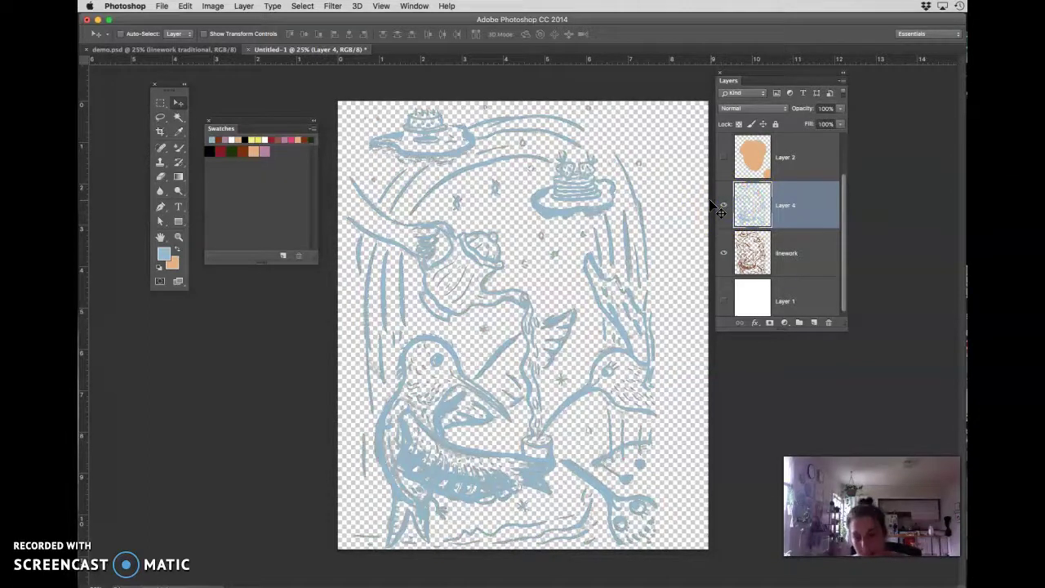
- Erase the blue on Layer 4 over the arm, the nearby vertical stripes and the teapot
{"action": "key", "text": "super+equal"}
{"action": "key", "text": "e"}
{"action": "scroll", "coordinate": [576, 286], "scroll_direction": "up", "scroll_amount": 2}
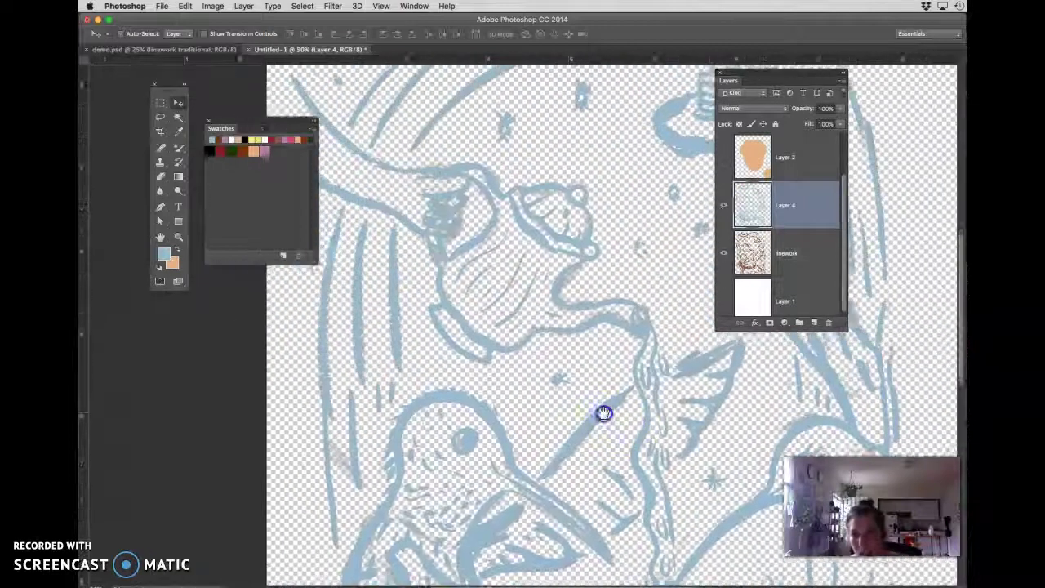
{"action": "mouse_move", "coordinate": [362, 152]}
{"action": "left_mouse_down"}
{"action": "mouse_move", "coordinate": [357, 255]}
{"action": "mouse_move", "coordinate": [324, 94]}
{"action": "mouse_move", "coordinate": [350, 106]}
{"action": "mouse_move", "coordinate": [377, 320]}
{"action": "mouse_move", "coordinate": [365, 335]}
{"action": "mouse_move", "coordinate": [388, 288]}
{"action": "mouse_move", "coordinate": [370, 311]}
{"action": "left_mouse_up"}
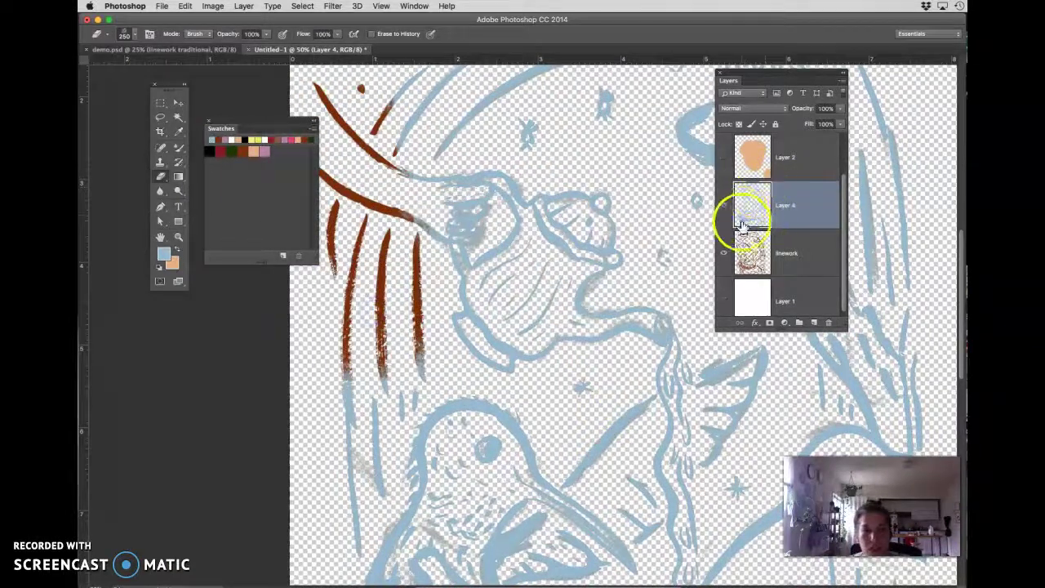
{"action": "scroll", "coordinate": [408, 315], "scroll_direction": "up", "scroll_amount": 5}
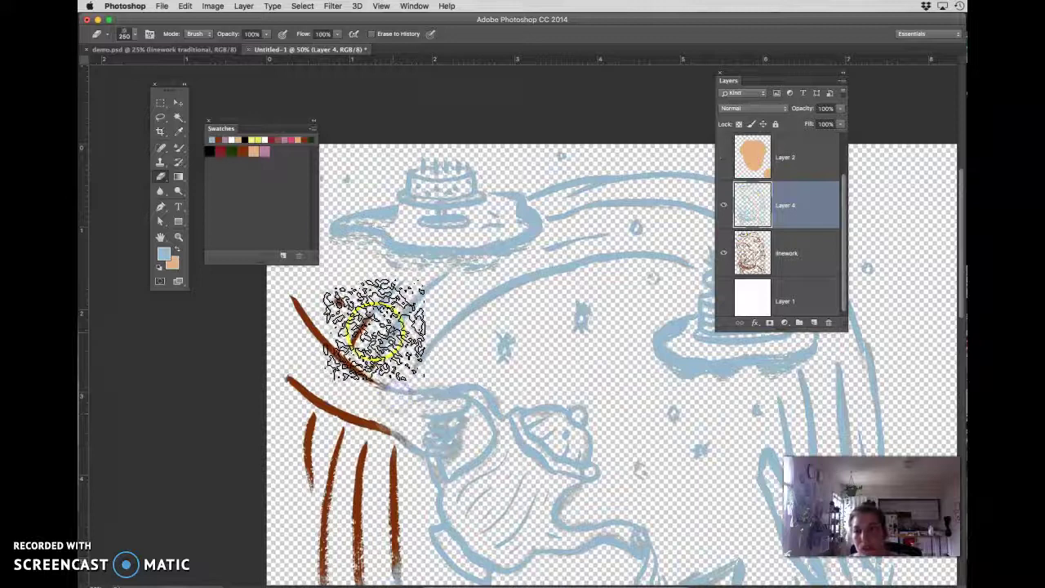
{"action": "mouse_move", "coordinate": [418, 425]}
{"action": "left_mouse_down"}
{"action": "mouse_move", "coordinate": [518, 391]}
{"action": "mouse_move", "coordinate": [520, 456]}
{"action": "mouse_move", "coordinate": [457, 540]}
{"action": "mouse_move", "coordinate": [516, 555]}
{"action": "left_mouse_up"}
{"action": "scroll", "coordinate": [564, 541], "scroll_direction": "down", "scroll_amount": 3}
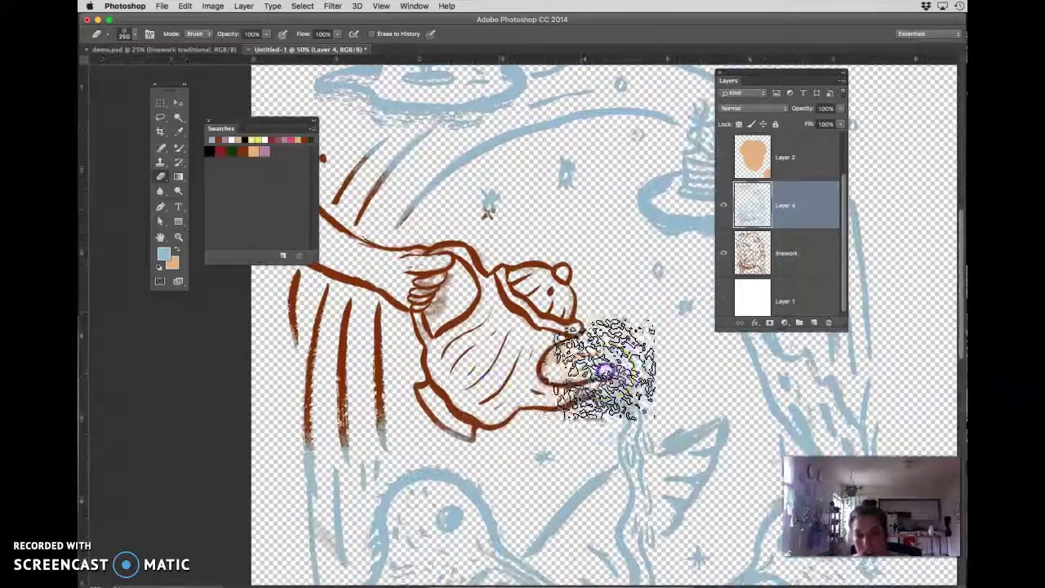
- Make Layer 1 active and visible beneath the linework
{"action": "left_click_drag", "start_coordinate": [843, 245], "coordinate": [845, 255]}
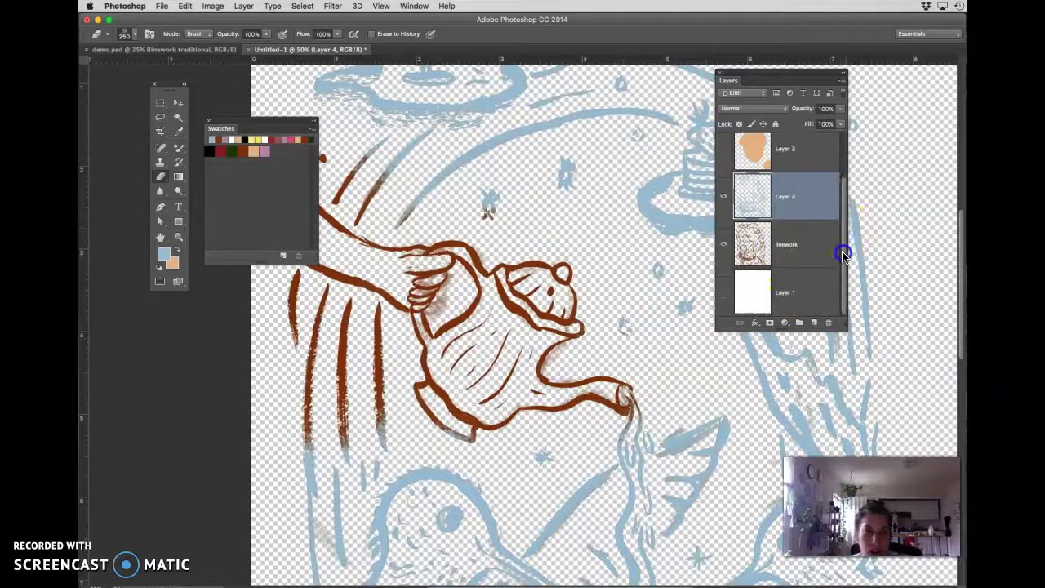
{"action": "left_click", "coordinate": [796, 295]}
{"action": "left_click", "coordinate": [723, 292]}
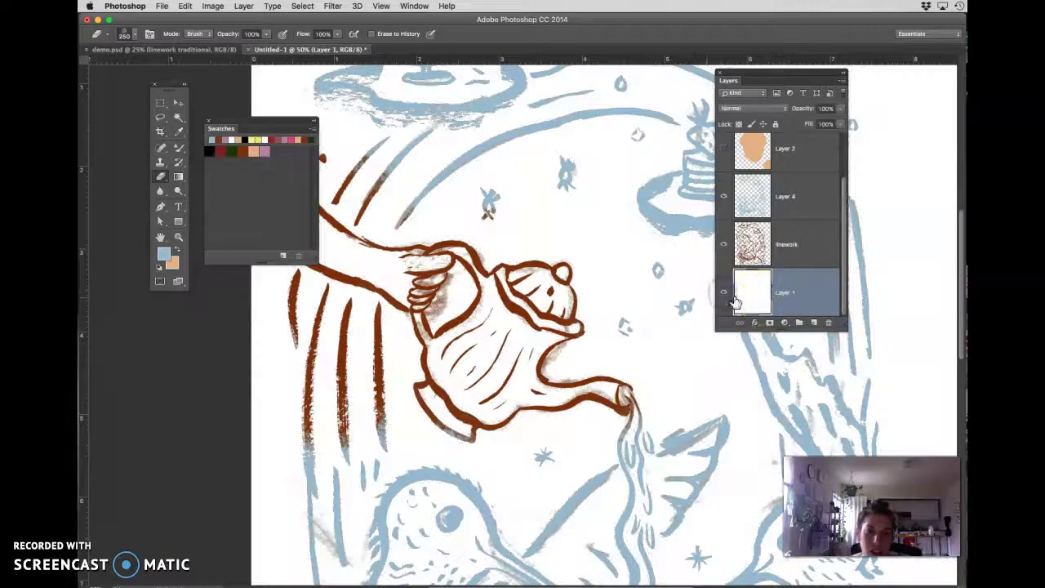
- Set the foreground to the peach swatch, confirming e5b07d in the Color Picker, and fill Layer 1 with it
{"action": "key", "text": "super+minus"}
{"action": "key", "text": "super+minus"}
{"action": "left_click", "coordinate": [519, 431]}
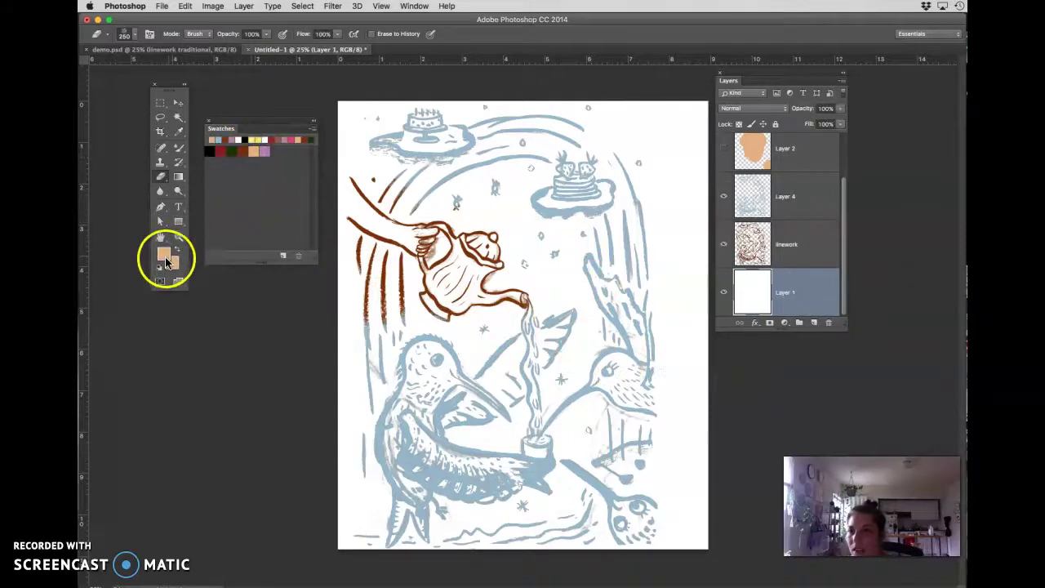
{"action": "left_click", "coordinate": [164, 259]}
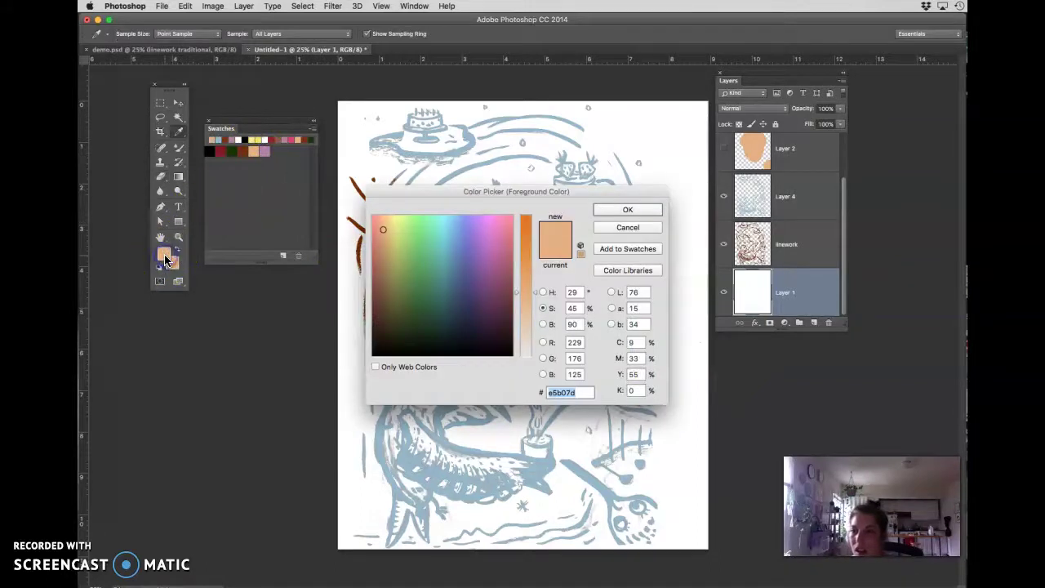
{"action": "left_click", "coordinate": [627, 211]}
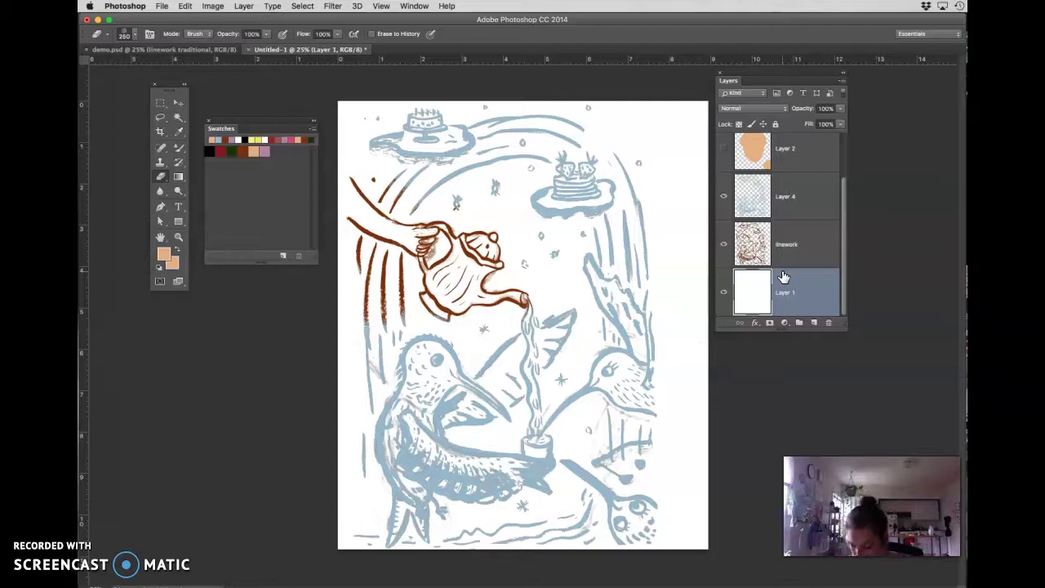
{"action": "key", "text": "alt+BackSpace"}
{"action": "left_click", "coordinate": [770, 285]}
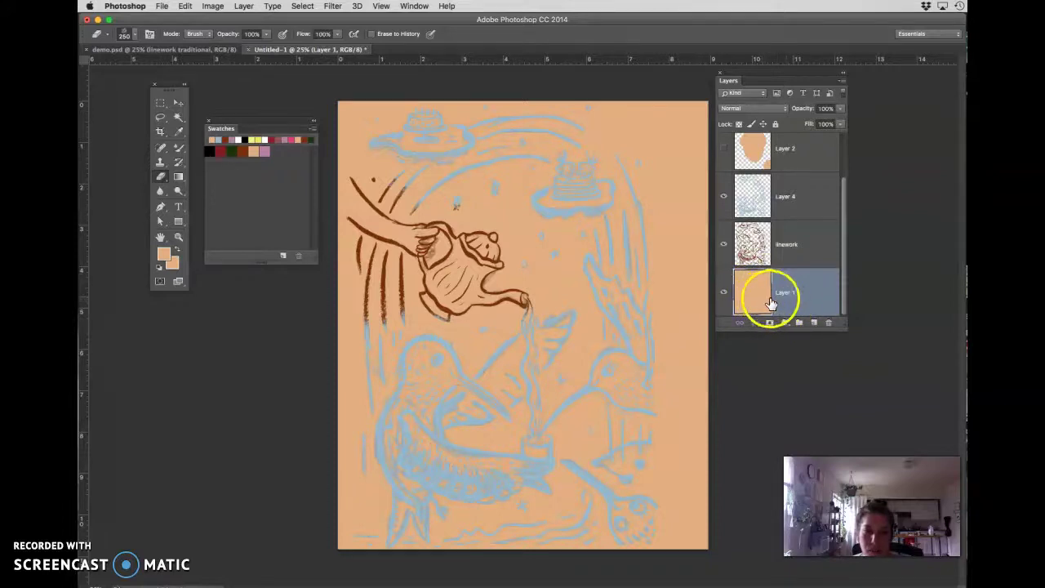
- Fill Layer 1 with the black swatch color and erase the blue over the large lower-left hummingbird on Layer 4
{"action": "left_click", "coordinate": [212, 150]}
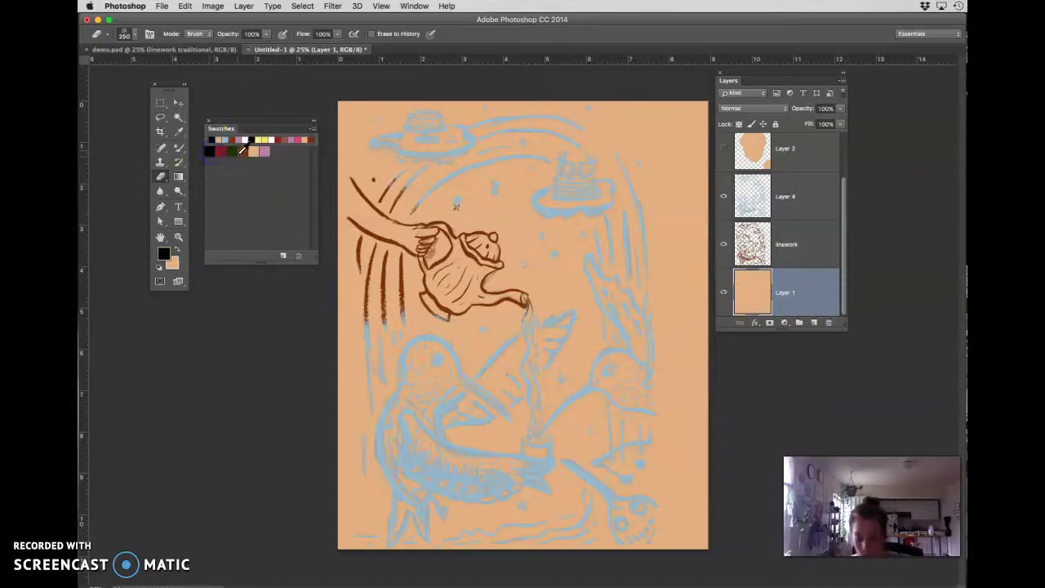
{"action": "key", "text": "alt+BackSpace"}
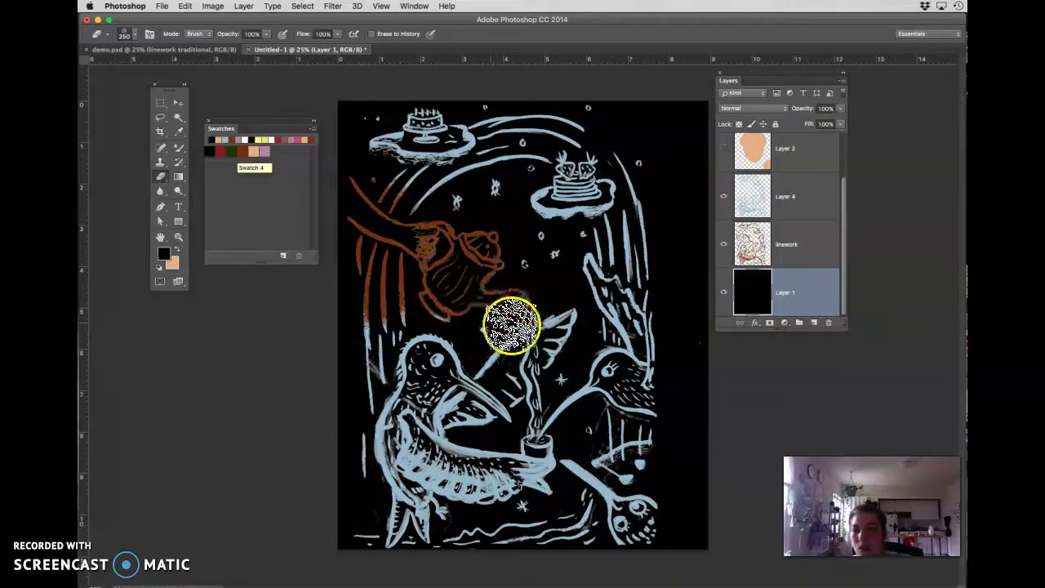
{"action": "left_click", "coordinate": [798, 209]}
{"action": "mouse_move", "coordinate": [435, 369]}
{"action": "left_mouse_down"}
{"action": "mouse_move", "coordinate": [376, 347]}
{"action": "mouse_move", "coordinate": [384, 422]}
{"action": "mouse_move", "coordinate": [367, 400]}
{"action": "mouse_move", "coordinate": [422, 394]}
{"action": "mouse_move", "coordinate": [436, 334]}
{"action": "left_mouse_up"}
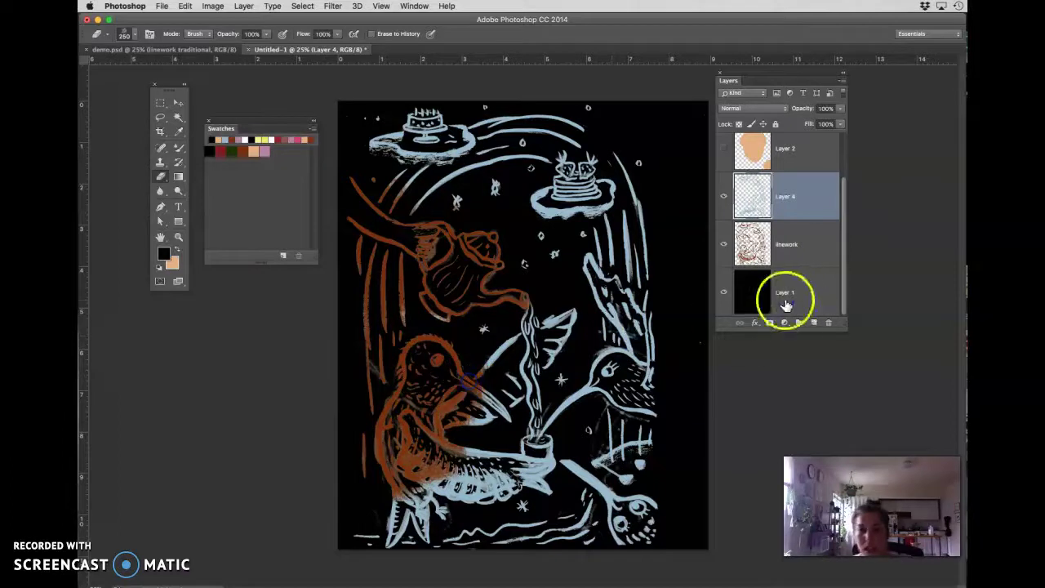
- Set the foreground to the mauve swatch and fill Layer 1 with the peach background color
{"action": "left_click", "coordinate": [791, 298]}
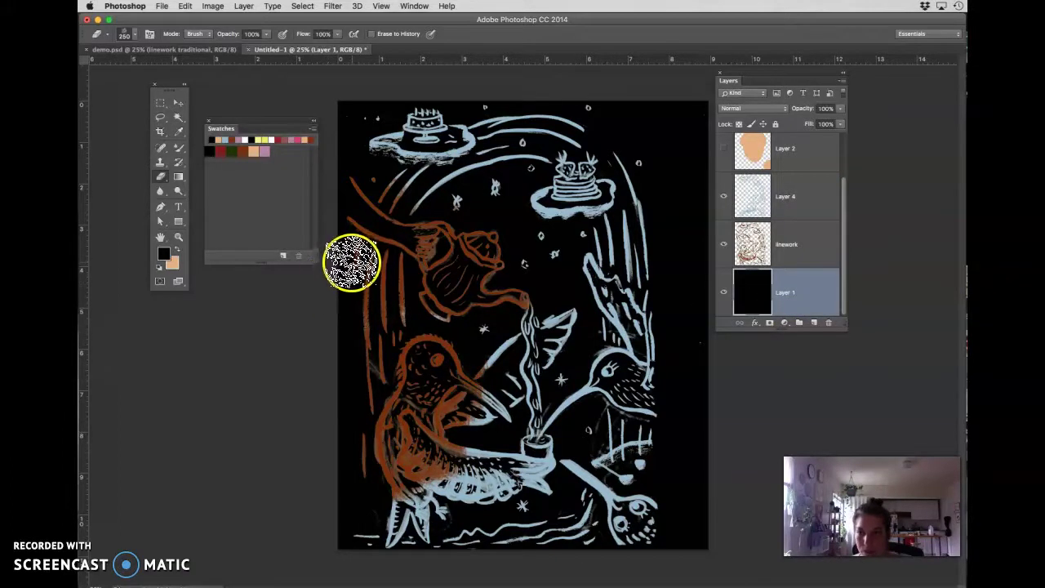
{"action": "left_click", "coordinate": [266, 151]}
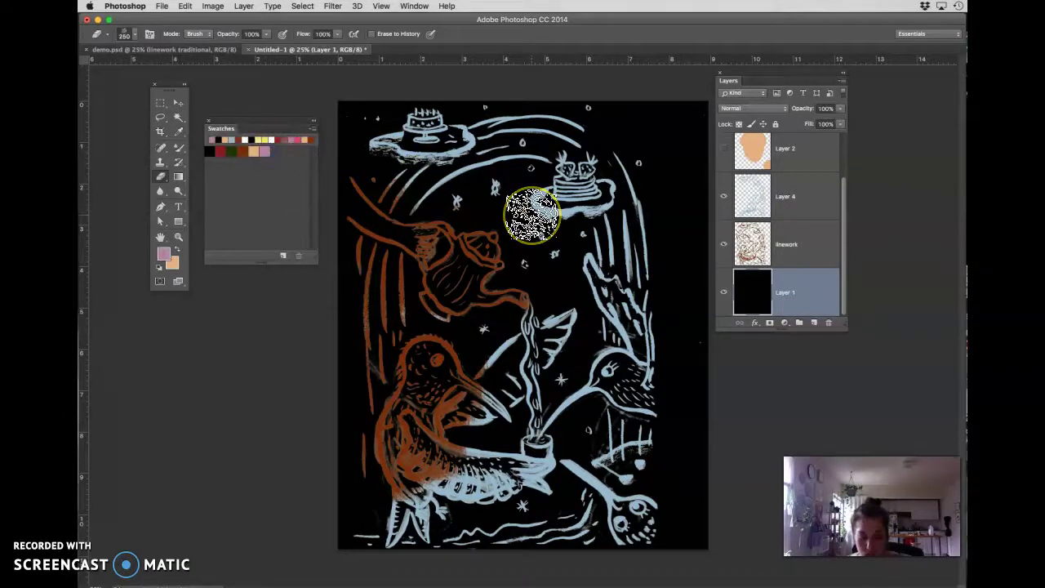
{"action": "key", "text": "super+BackSpace"}
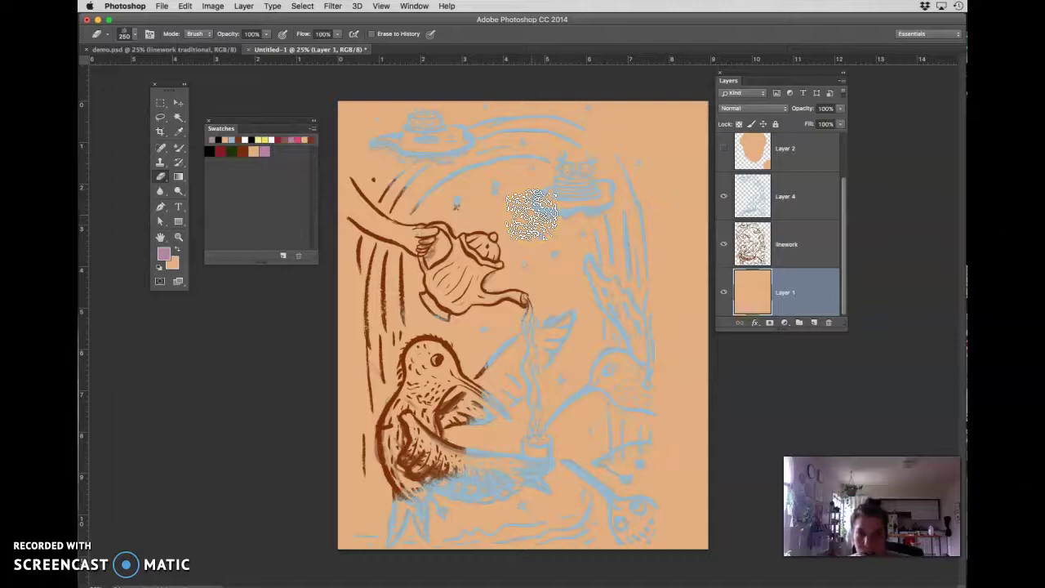
- Fill Layer 1 with the mauve foreground color and undo the stray eraser stroke made on it
{"action": "key", "text": "alt+BackSpace"}
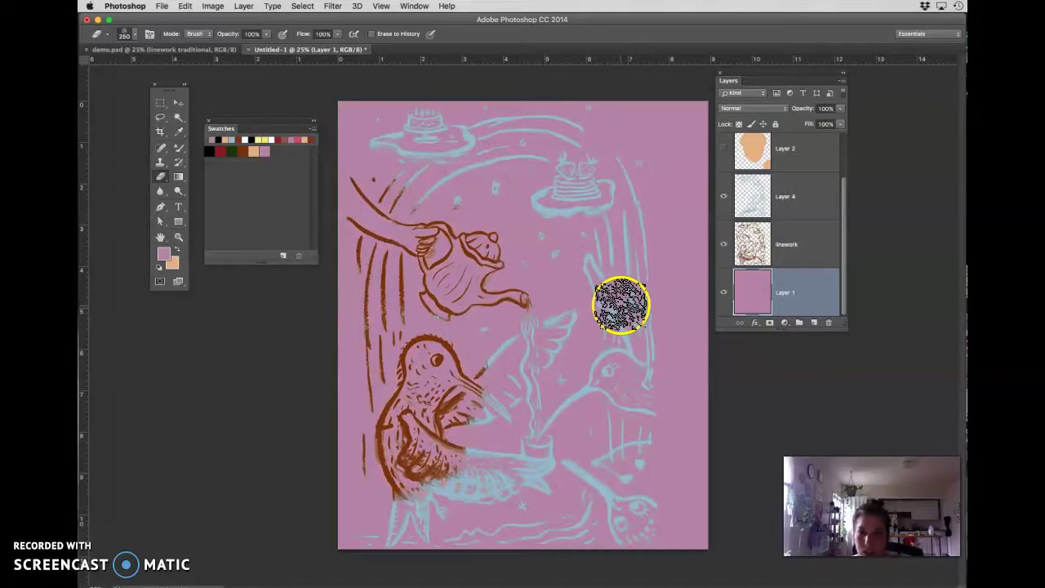
{"action": "mouse_move", "coordinate": [522, 362]}
{"action": "left_mouse_down"}
{"action": "mouse_move", "coordinate": [473, 415]}
{"action": "mouse_move", "coordinate": [477, 386]}
{"action": "mouse_move", "coordinate": [502, 420]}
{"action": "left_mouse_up"}
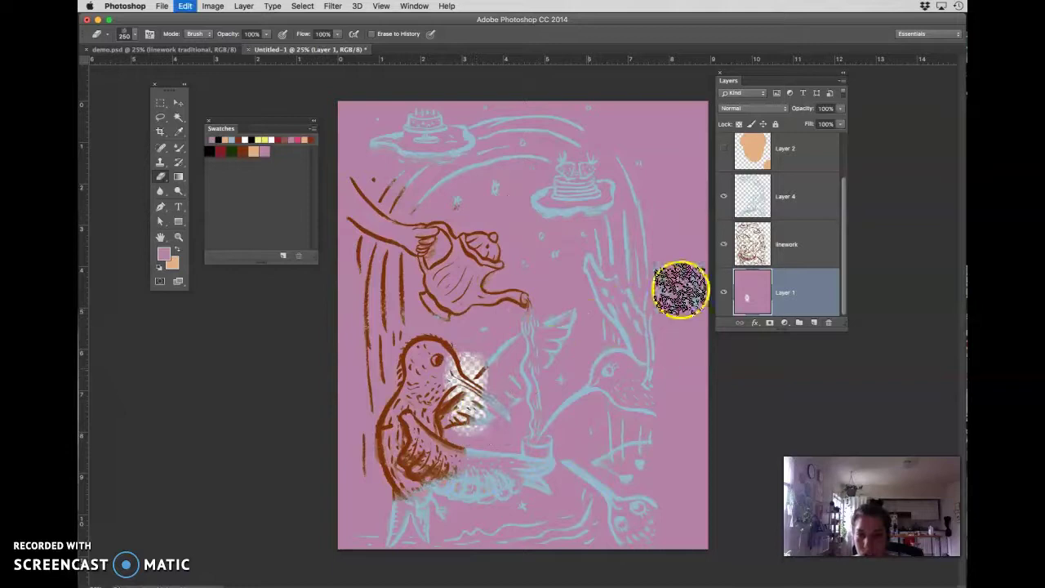
{"action": "key", "text": "super+z"}
- On Layer 4, reduce the eraser size to 70 and erase the blue over the large hummingbird's beak and raised wing
{"action": "left_click", "coordinate": [804, 245]}
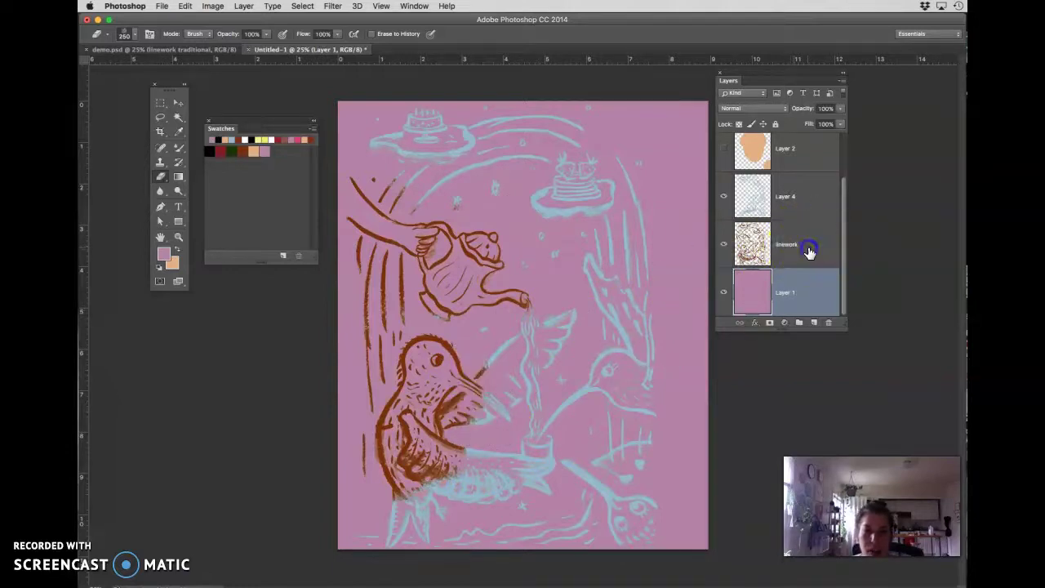
{"action": "left_click", "coordinate": [814, 203]}
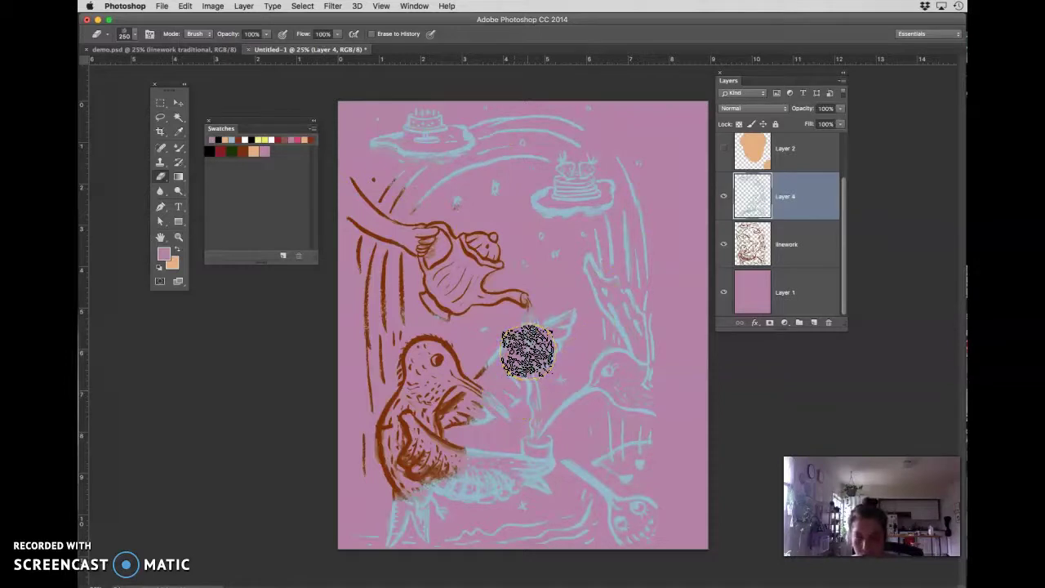
{"action": "scroll", "coordinate": [526, 351], "scroll_direction": "up", "scroll_amount": 2}
{"action": "mouse_move", "coordinate": [376, 312]}
{"action": "left_mouse_down"}
{"action": "mouse_move", "coordinate": [371, 283]}
{"action": "mouse_move", "coordinate": [313, 305]}
{"action": "mouse_move", "coordinate": [301, 322]}
{"action": "mouse_move", "coordinate": [431, 475]}
{"action": "mouse_move", "coordinate": [439, 383]}
{"action": "mouse_move", "coordinate": [439, 494]}
{"action": "mouse_move", "coordinate": [365, 511]}
{"action": "mouse_move", "coordinate": [456, 436]}
{"action": "mouse_move", "coordinate": [461, 486]}
{"action": "mouse_move", "coordinate": [443, 450]}
{"action": "left_mouse_up"}
{"action": "key", "text": "bracketleft"}
{"action": "key", "text": "bracketleft"}
{"action": "key", "text": "bracketleft"}
{"action": "key", "text": "bracketleft"}
{"action": "key", "text": "bracketleft"}
{"action": "key", "text": "bracketleft"}
{"action": "key", "text": "bracketleft"}
{"action": "key", "text": "bracketleft"}
{"action": "mouse_move", "coordinate": [501, 488]}
{"action": "left_mouse_down"}
{"action": "mouse_move", "coordinate": [509, 443]}
{"action": "mouse_move", "coordinate": [491, 347]}
{"action": "left_mouse_up"}
{"action": "mouse_move", "coordinate": [571, 323]}
{"action": "left_mouse_down"}
{"action": "mouse_move", "coordinate": [600, 328]}
{"action": "mouse_move", "coordinate": [602, 369]}
{"action": "mouse_move", "coordinate": [572, 365]}
{"action": "mouse_move", "coordinate": [570, 396]}
{"action": "mouse_move", "coordinate": [585, 297]}
{"action": "left_mouse_up"}
- Toggle Layer 4's visibility to compare the linework colors, and erase the blue over the arc above the teapot
{"action": "left_click", "coordinate": [723, 198]}
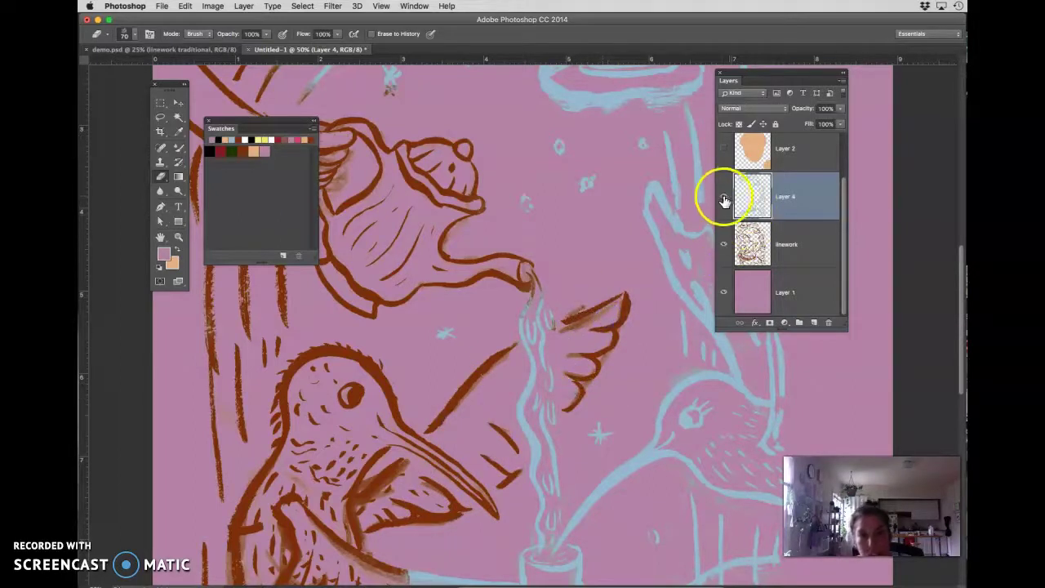
{"action": "left_click", "coordinate": [724, 198]}
{"action": "left_click", "coordinate": [724, 200]}
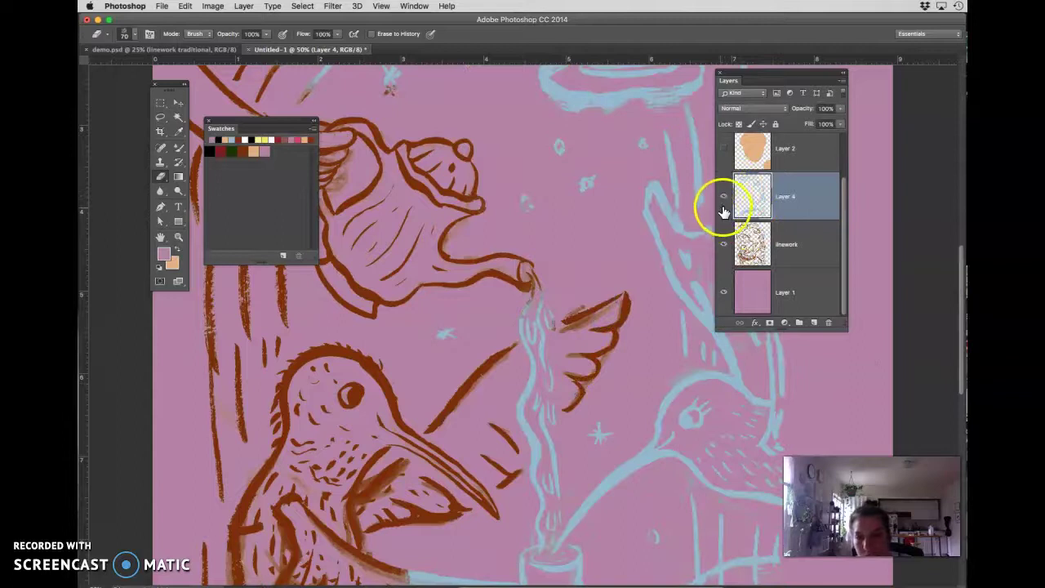
{"action": "left_click", "coordinate": [724, 199]}
{"action": "left_click", "coordinate": [724, 200]}
{"action": "key", "text": "super+minus"}
{"action": "left_click_drag", "start_coordinate": [478, 166], "coordinate": [506, 162]}
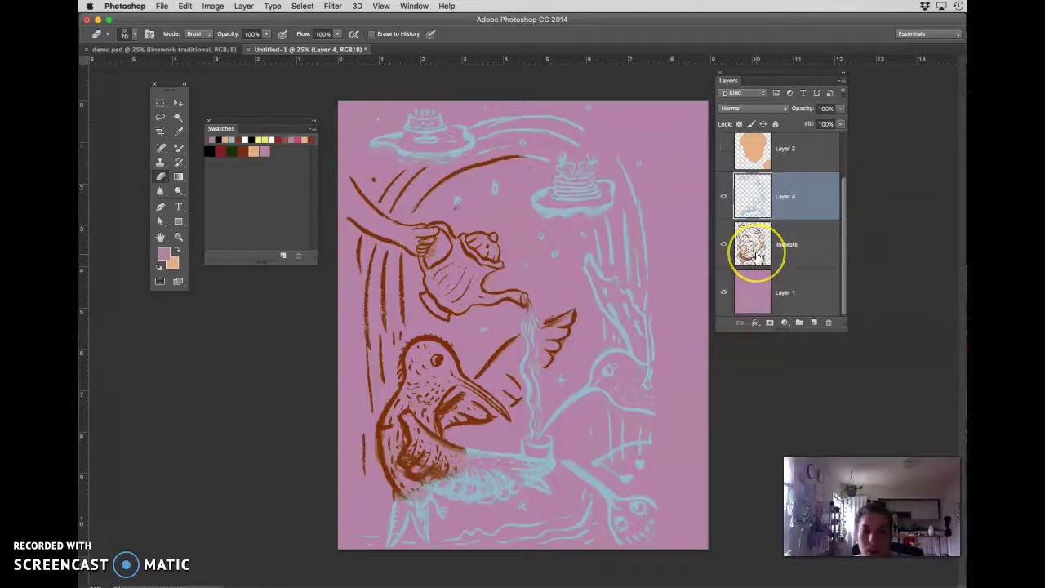
- Enlarge the Layers panel, duplicate the linework layer and rename the duplicate mastercopy
{"action": "left_click", "coordinate": [754, 304], "text": "super"}
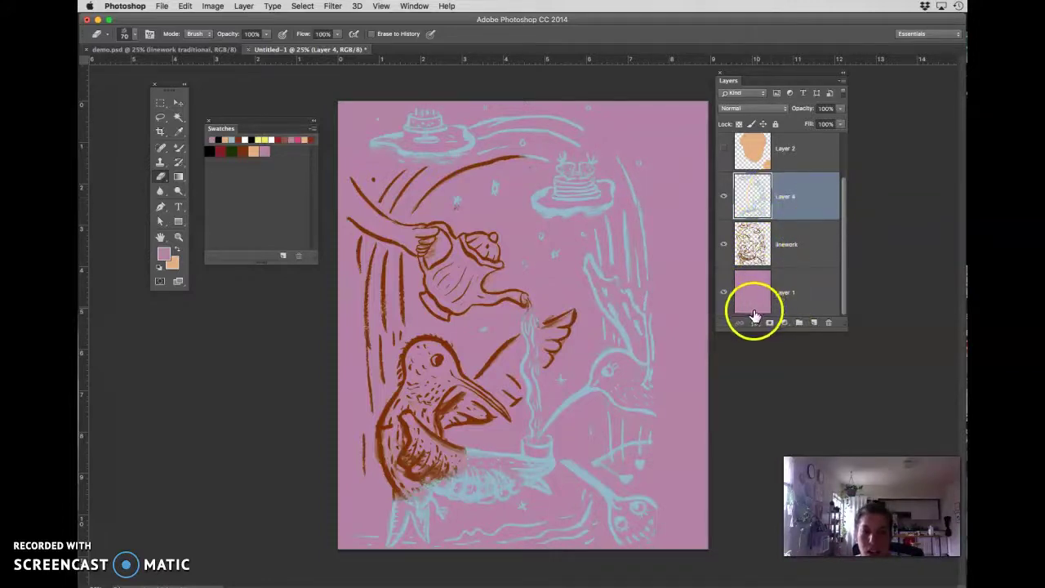
{"action": "left_click_drag", "start_coordinate": [807, 329], "coordinate": [776, 428]}
{"action": "left_click", "coordinate": [782, 264]}
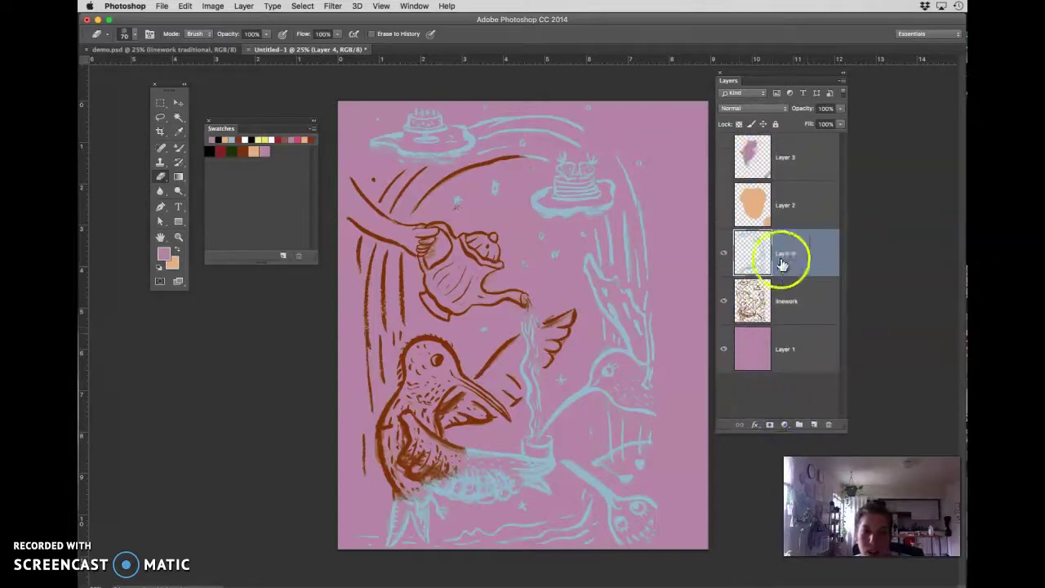
{"action": "left_click", "coordinate": [780, 310]}
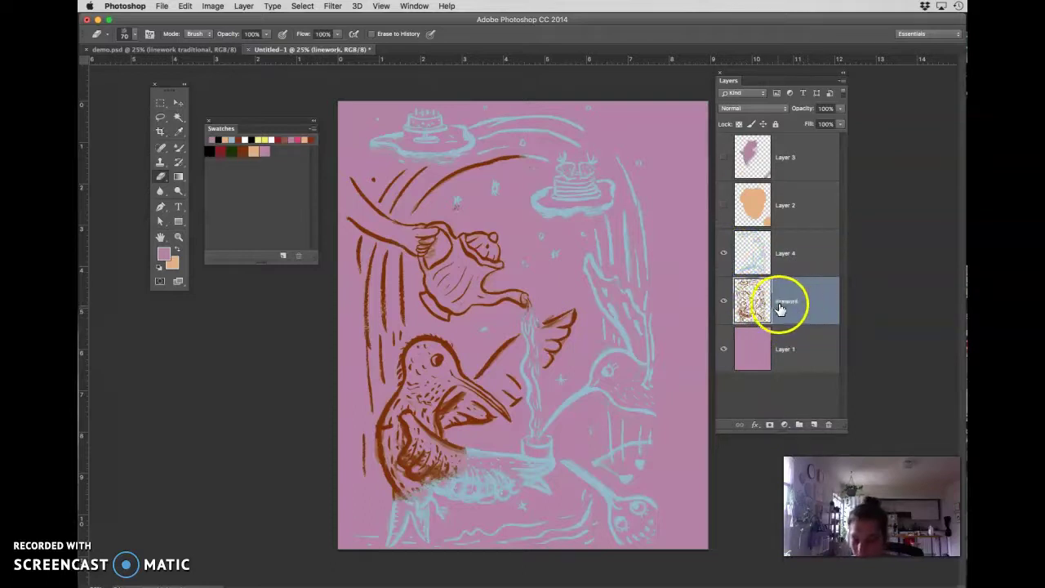
{"action": "double_click", "coordinate": [790, 302]}
{"action": "key", "text": "super+j"}
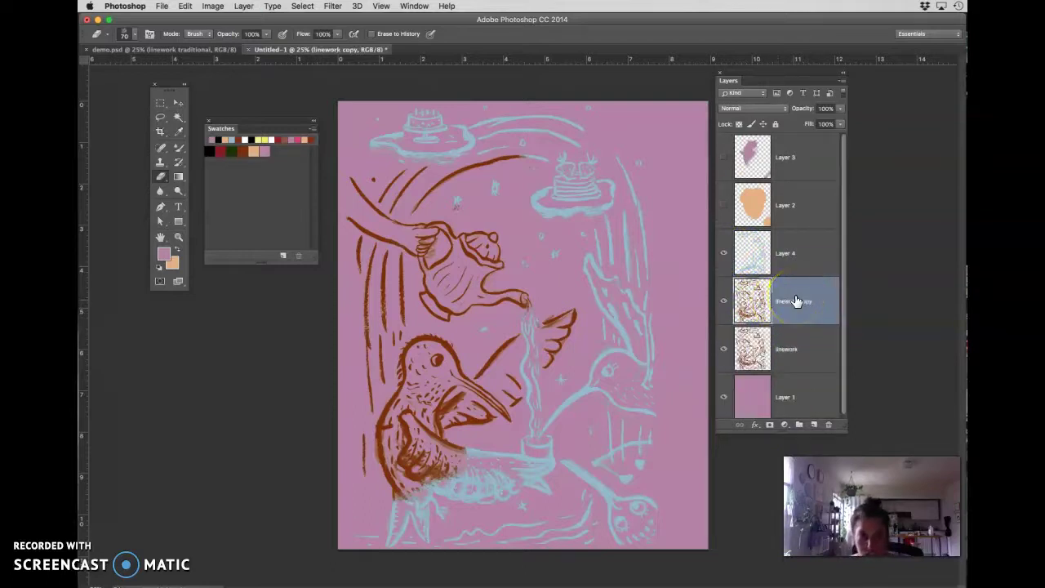
{"action": "scroll", "coordinate": [845, 330], "scroll_direction": "down", "scroll_amount": 1}
{"action": "left_click", "coordinate": [793, 301]}
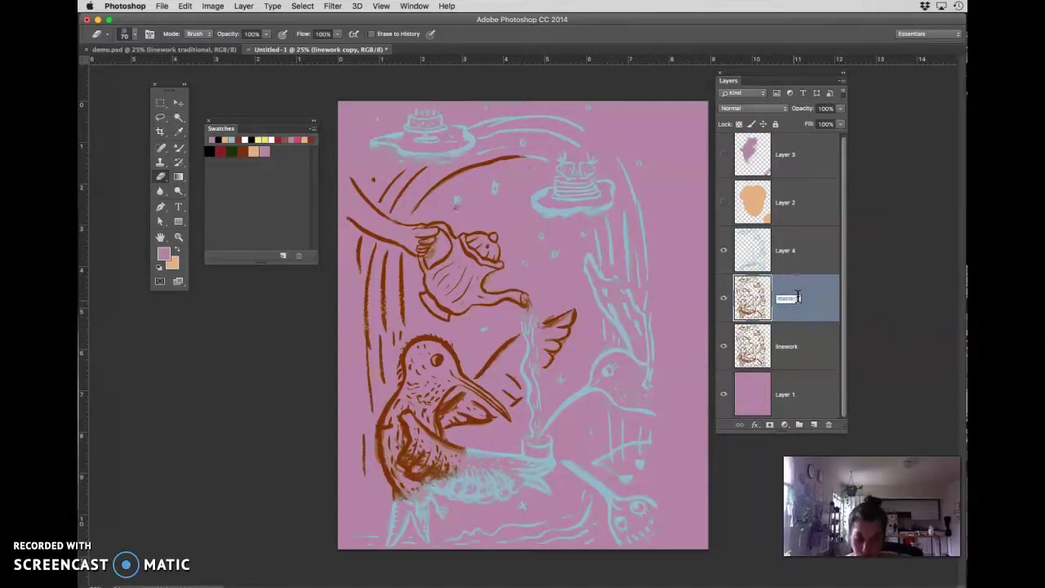
- Move the mastercopy layer beneath Layer 1 and hide it, extending the Layers panel to show the full stack
{"action": "left_click_drag", "start_coordinate": [804, 314], "coordinate": [772, 409]}
{"action": "left_click", "coordinate": [722, 395]}
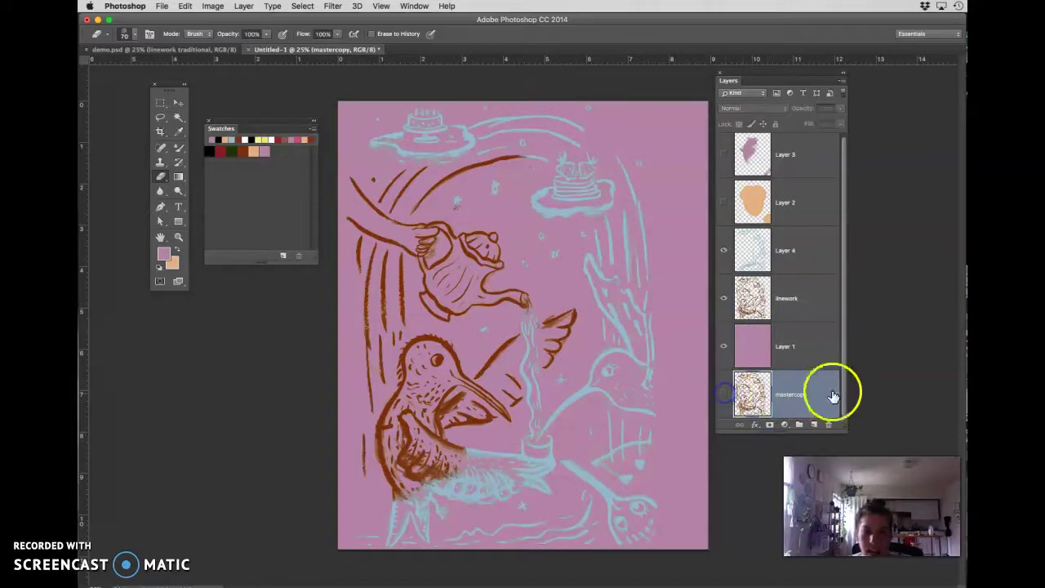
{"action": "left_click", "coordinate": [799, 427]}
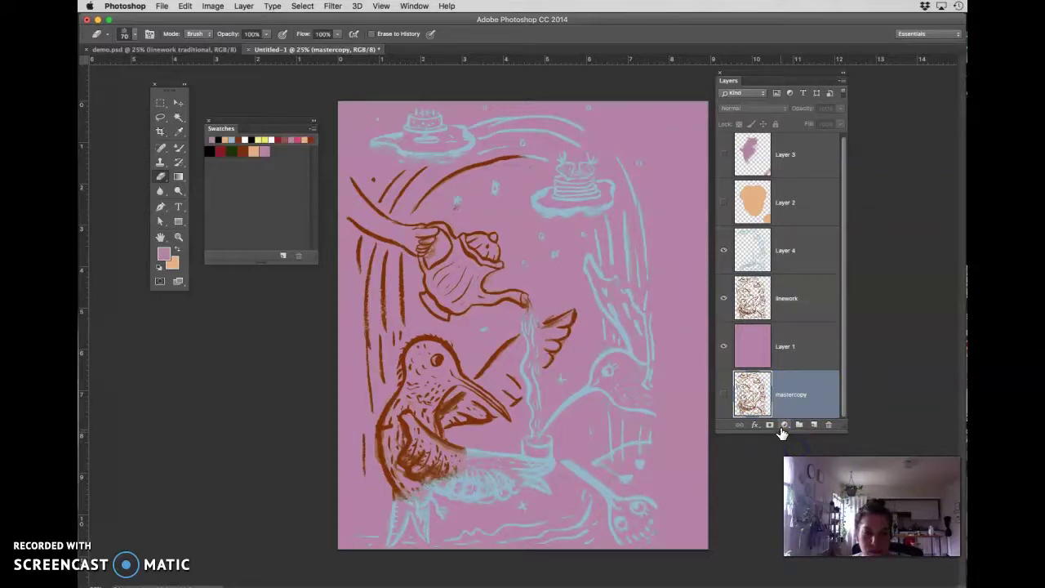
{"action": "left_click_drag", "start_coordinate": [778, 433], "coordinate": [776, 448]}
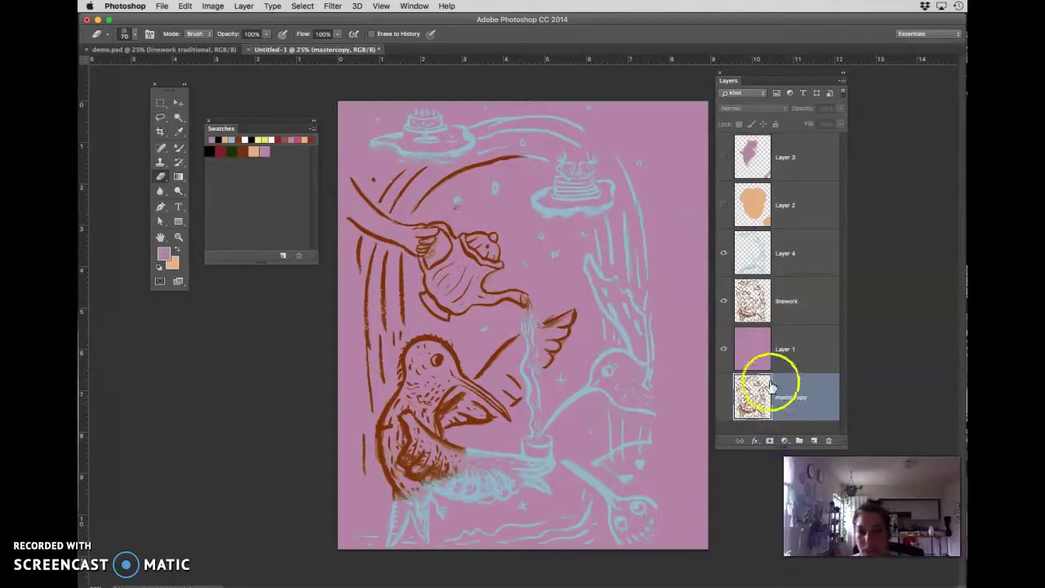
- Fill the entire linework layer with the dark green swatch color and hide Layer 4
{"action": "left_click", "coordinate": [789, 302]}
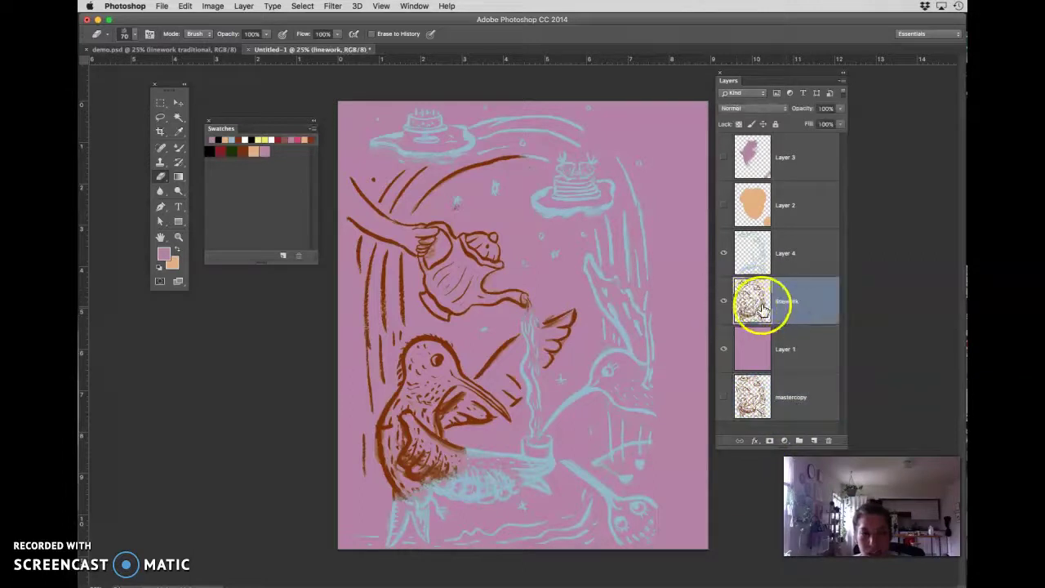
{"action": "left_click", "coordinate": [233, 153]}
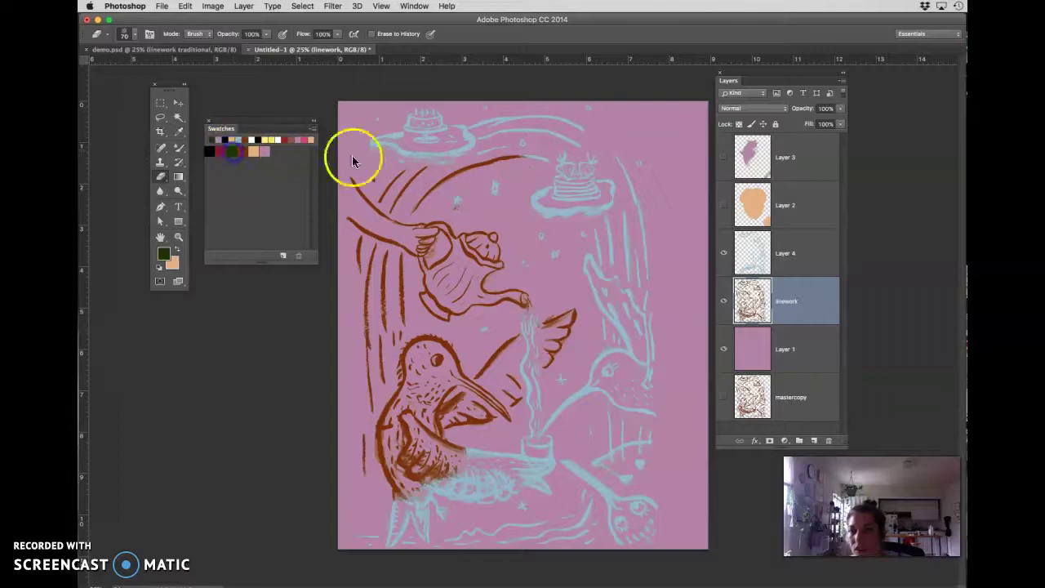
{"action": "key", "text": "alt+BackSpace"}
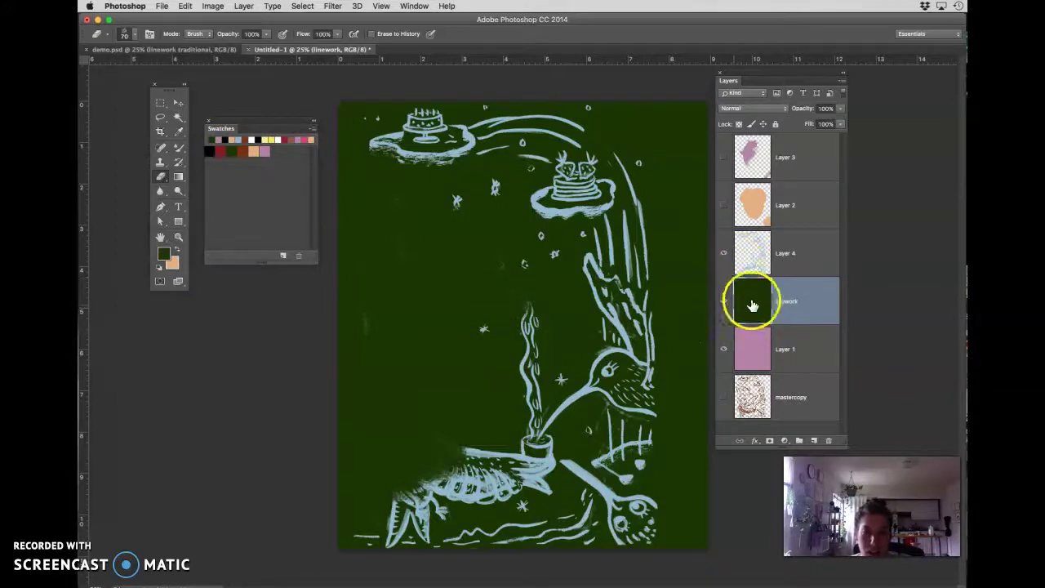
{"action": "left_click", "coordinate": [723, 253]}
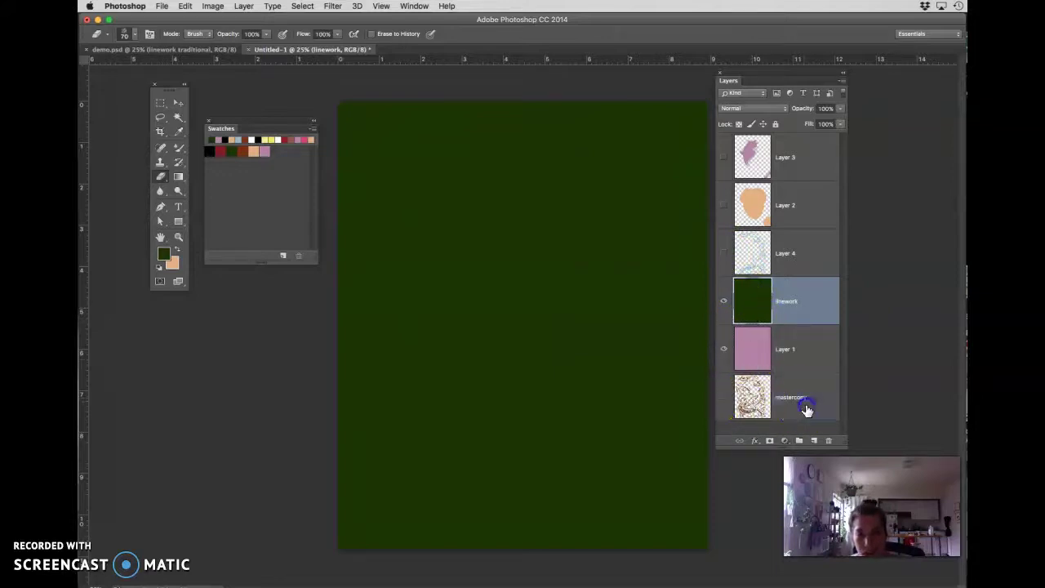
- Select the mastercopy layer's pixels, fill them with black on a new layer above linework, and deselect
{"action": "left_click", "coordinate": [751, 400]}
{"action": "left_click", "coordinate": [746, 402], "text": "super"}
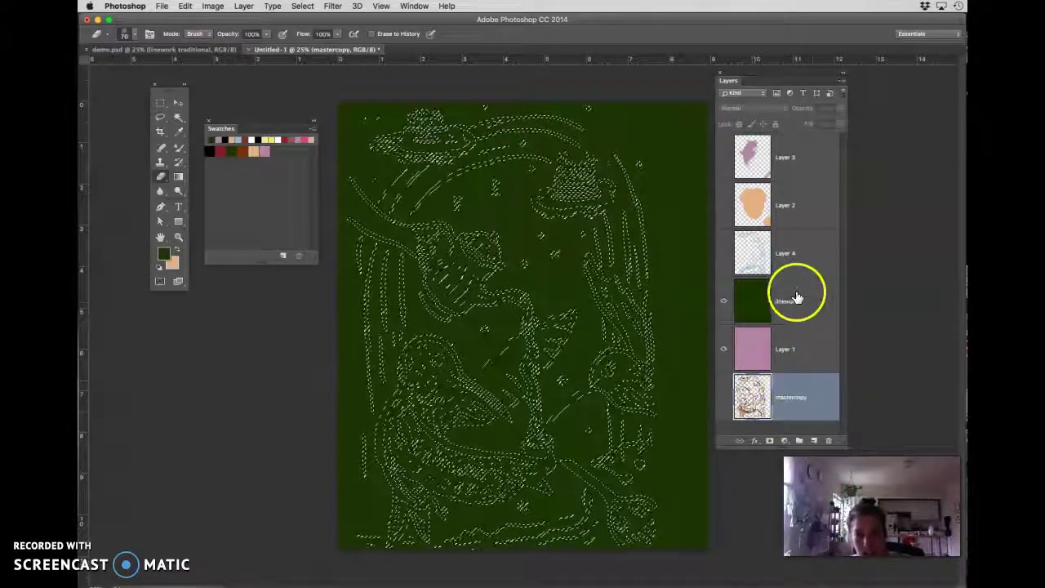
{"action": "left_click", "coordinate": [813, 440]}
{"action": "left_click_drag", "start_coordinate": [788, 406], "coordinate": [782, 276]}
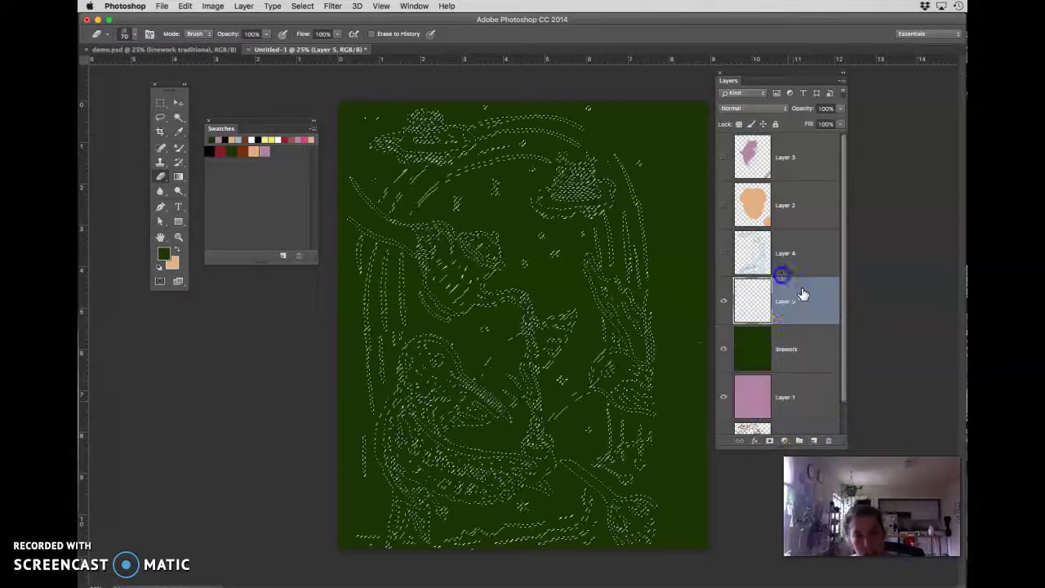
{"action": "left_click", "coordinate": [762, 303]}
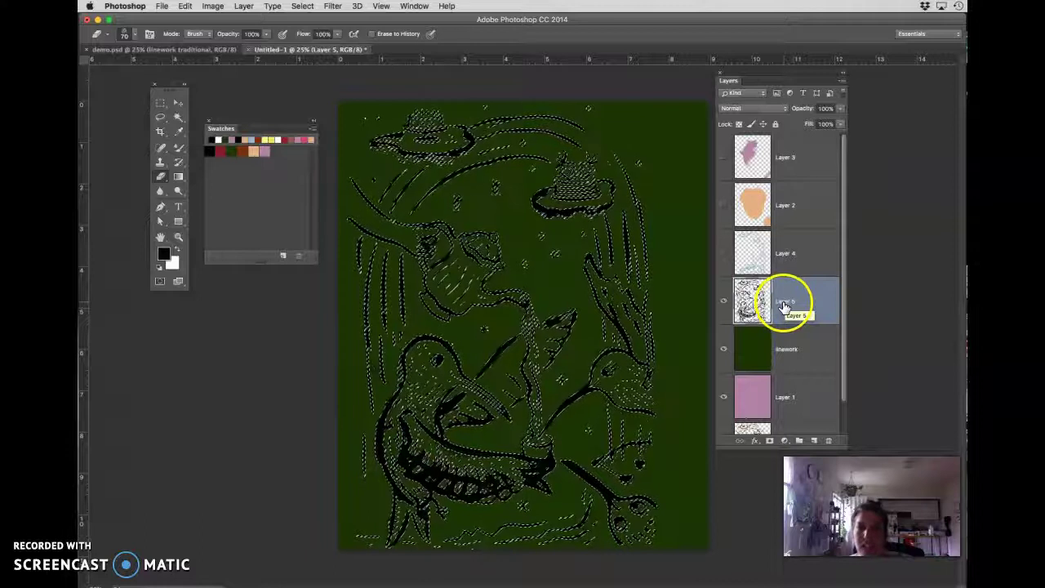
{"action": "key", "text": "super+d"}
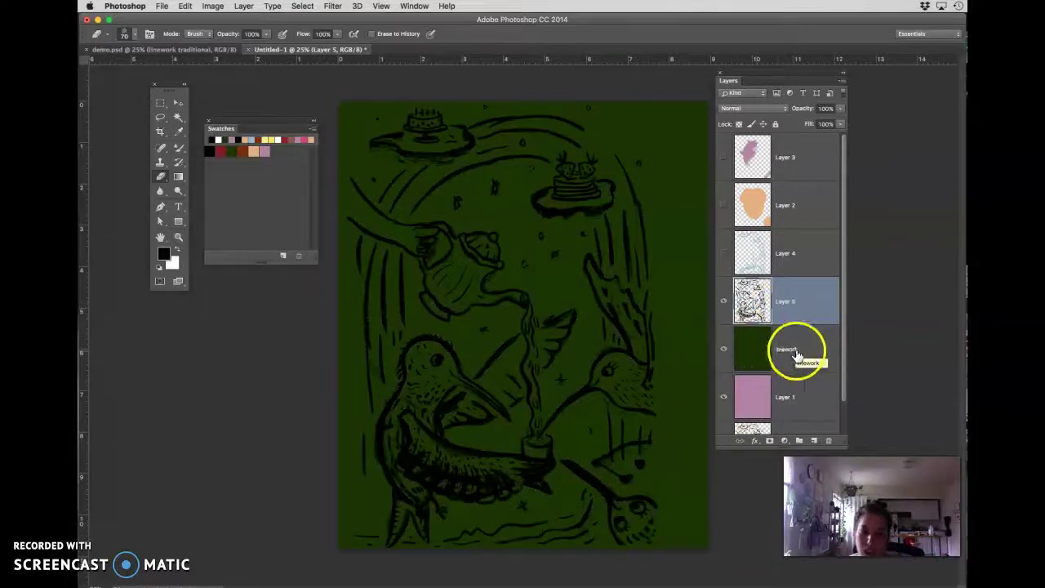
- Hide and delete the green-filled linework layer
{"action": "left_click", "coordinate": [724, 349]}
{"action": "left_click", "coordinate": [773, 350]}
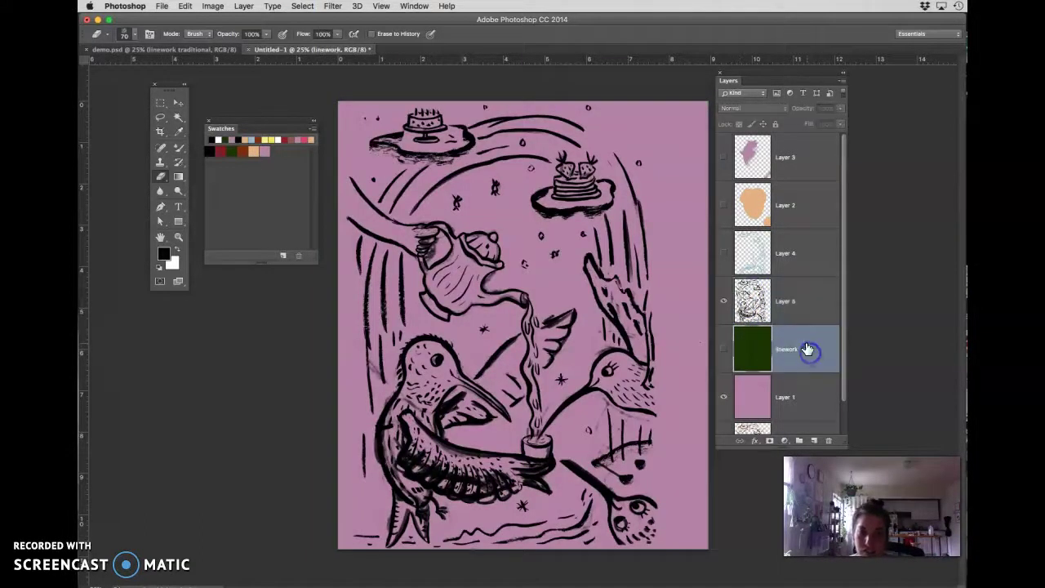
{"action": "key", "text": "Delete"}
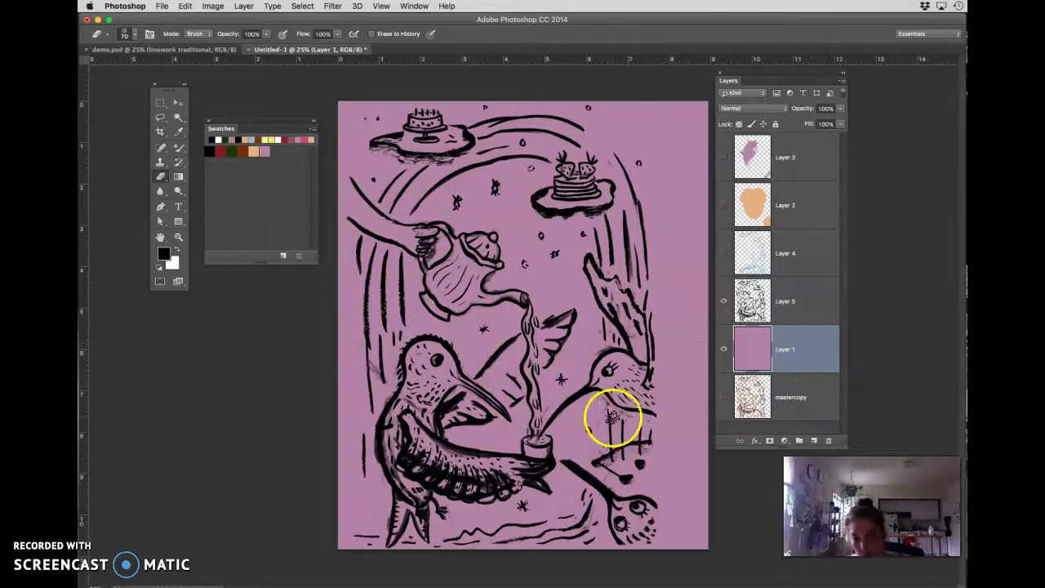
- On Layer 5, reduce the eraser size to 40 and erase the stray smudges beneath the small hummingbird
{"action": "key", "text": "super+plus"}
{"action": "scroll", "coordinate": [443, 269], "scroll_direction": "down", "scroll_amount": 5}
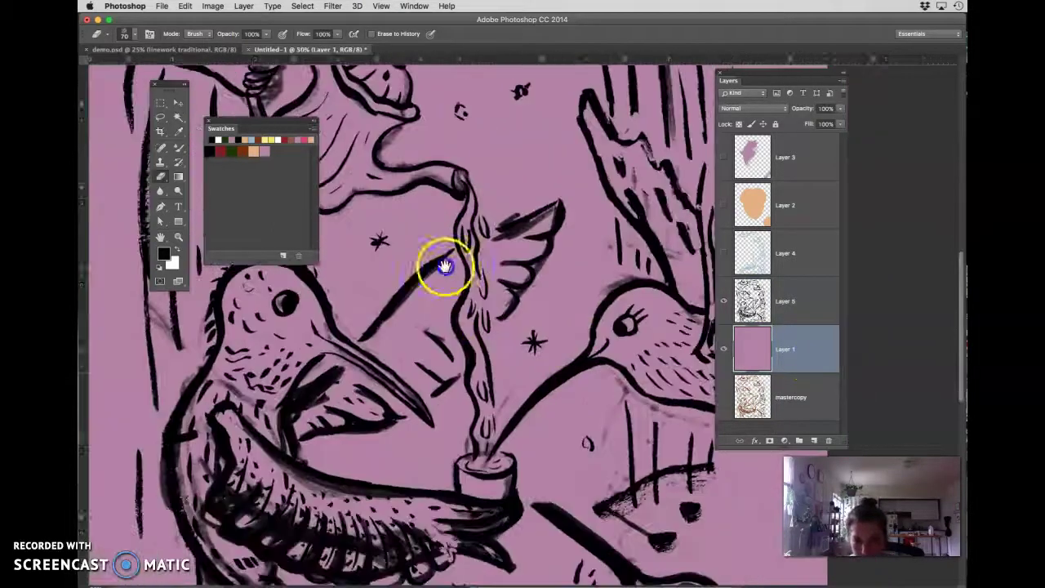
{"action": "left_click", "coordinate": [780, 308]}
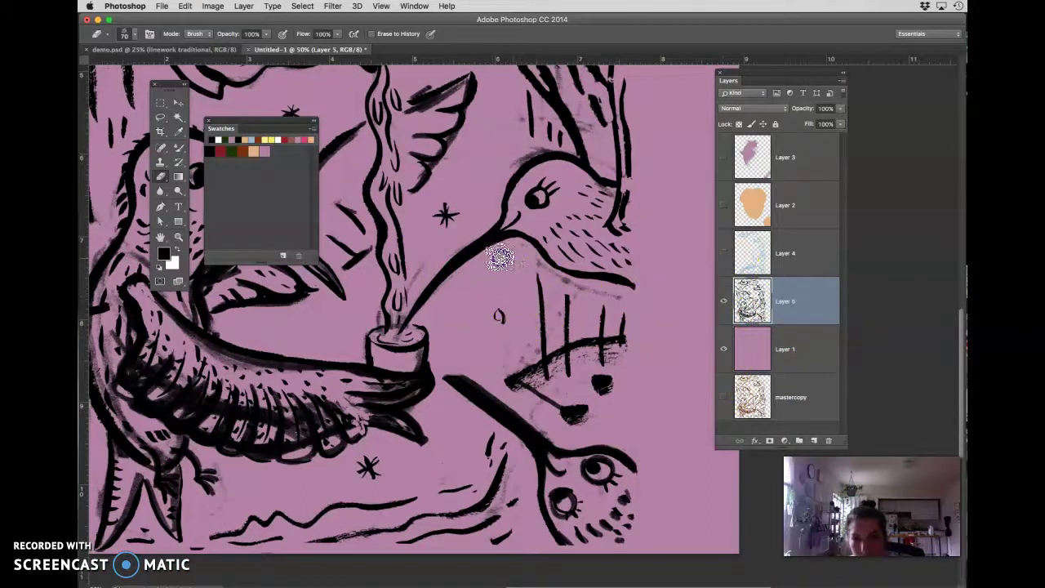
{"action": "key", "text": "super+alt+z"}
{"action": "key", "text": "super+alt+z"}
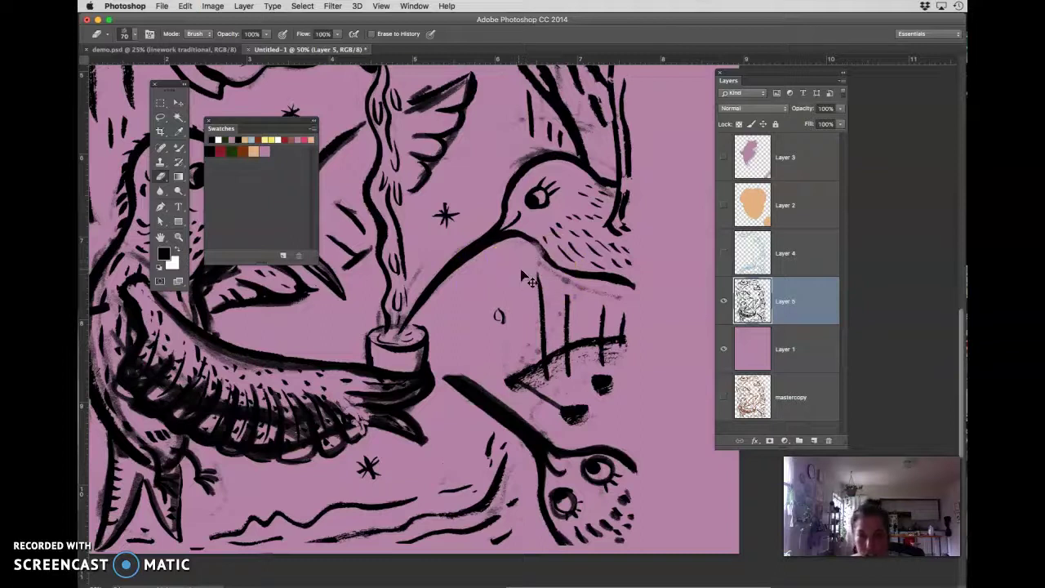
{"action": "key", "text": "["}
{"action": "key", "text": "["}
{"action": "key", "text": "["}
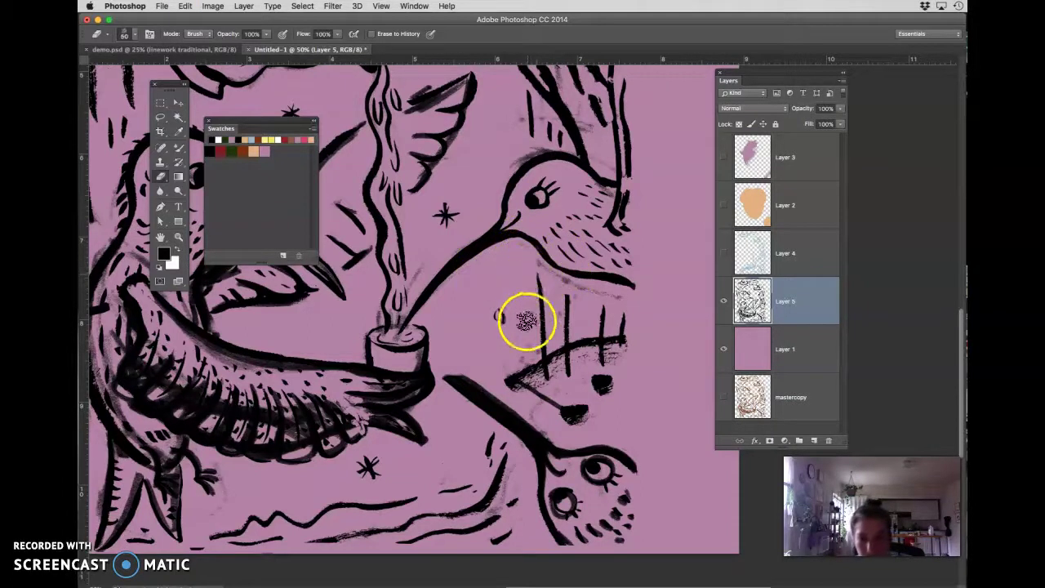
{"action": "left_click", "coordinate": [548, 338]}
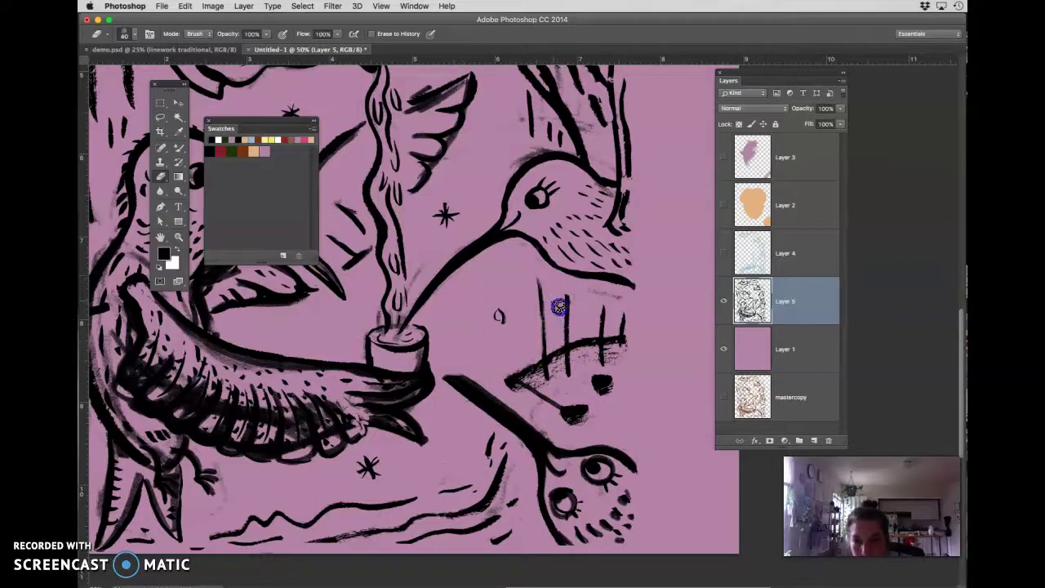
{"action": "left_click", "coordinate": [538, 265]}
- Erase the stray marks along the small hummingbird's beak, above its head and below its body
{"action": "left_click", "coordinate": [416, 257]}
{"action": "left_click", "coordinate": [444, 250]}
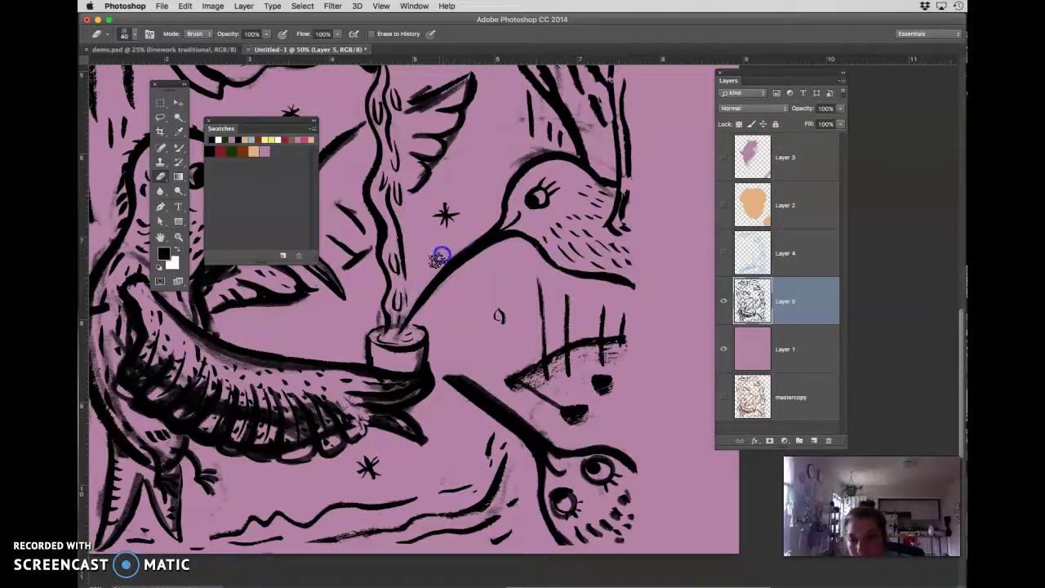
{"action": "left_click", "coordinate": [487, 214]}
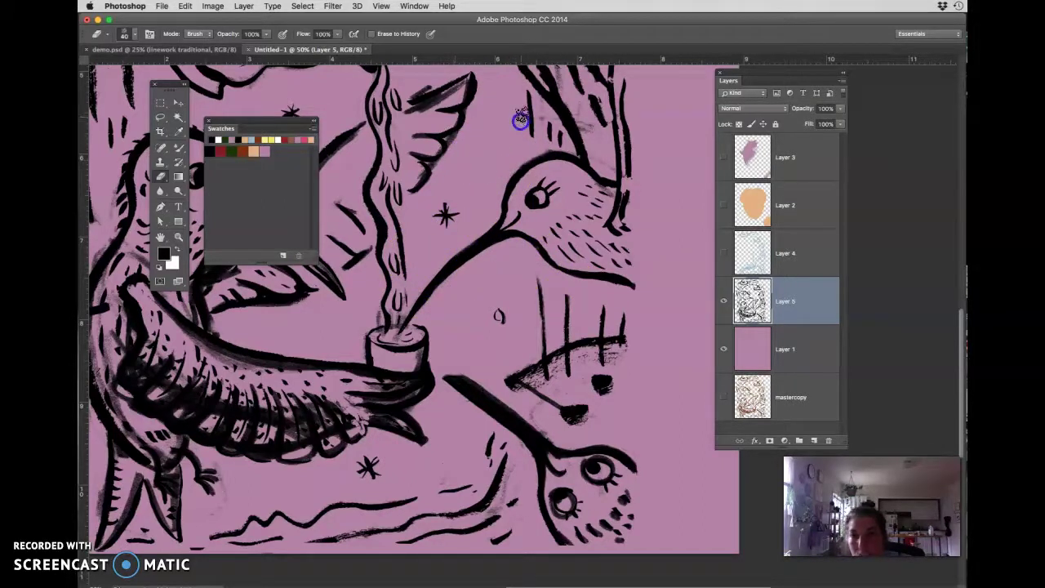
{"action": "left_click", "coordinate": [609, 157]}
{"action": "left_click", "coordinate": [615, 303]}
- Erase the stray smudges above and below the lower-right bird's long beak and around the curved ripple line beside it
{"action": "left_click", "coordinate": [543, 425]}
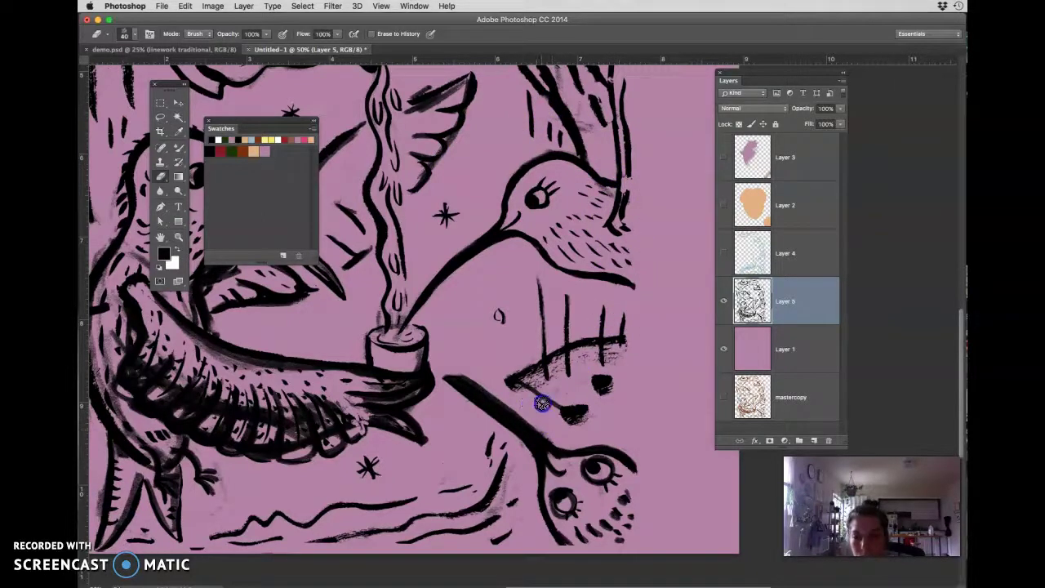
{"action": "left_click", "coordinate": [540, 419]}
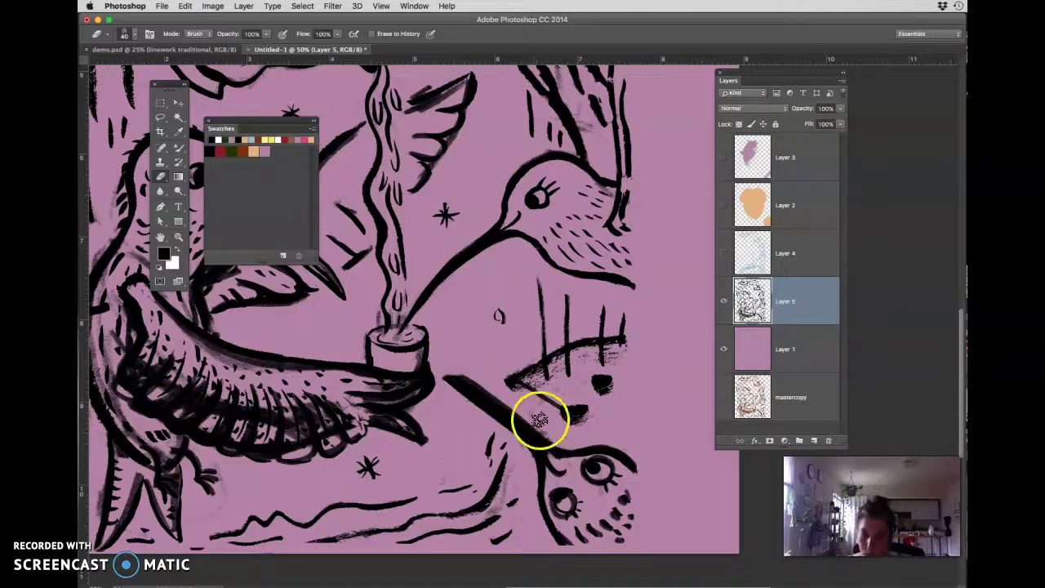
{"action": "left_click", "coordinate": [531, 443]}
{"action": "scroll", "coordinate": [566, 424], "scroll_direction": "left", "scroll_amount": 3}
{"action": "scroll", "coordinate": [566, 425], "scroll_direction": "down", "scroll_amount": 2}
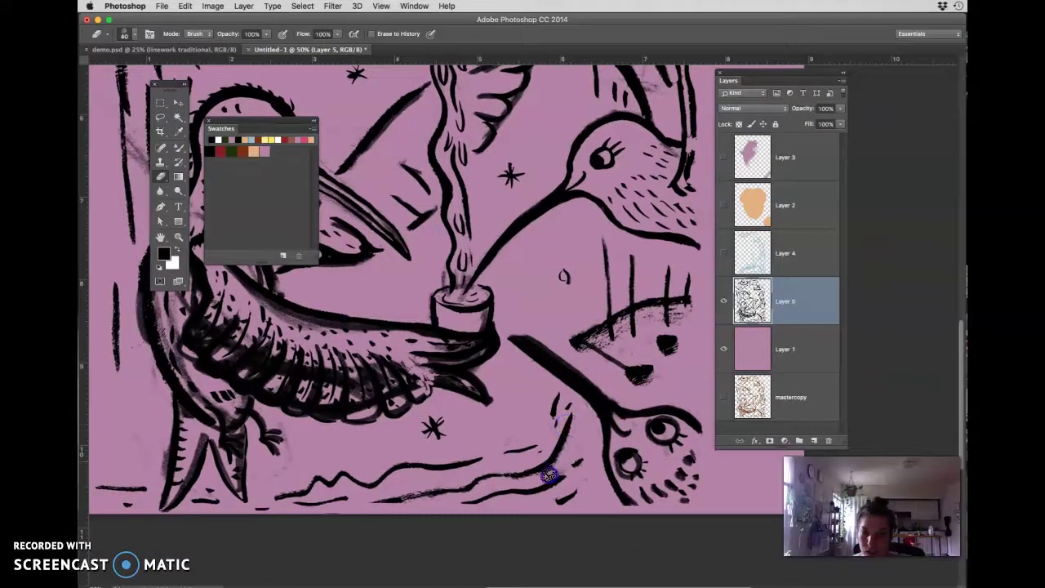
{"action": "left_click", "coordinate": [566, 427]}
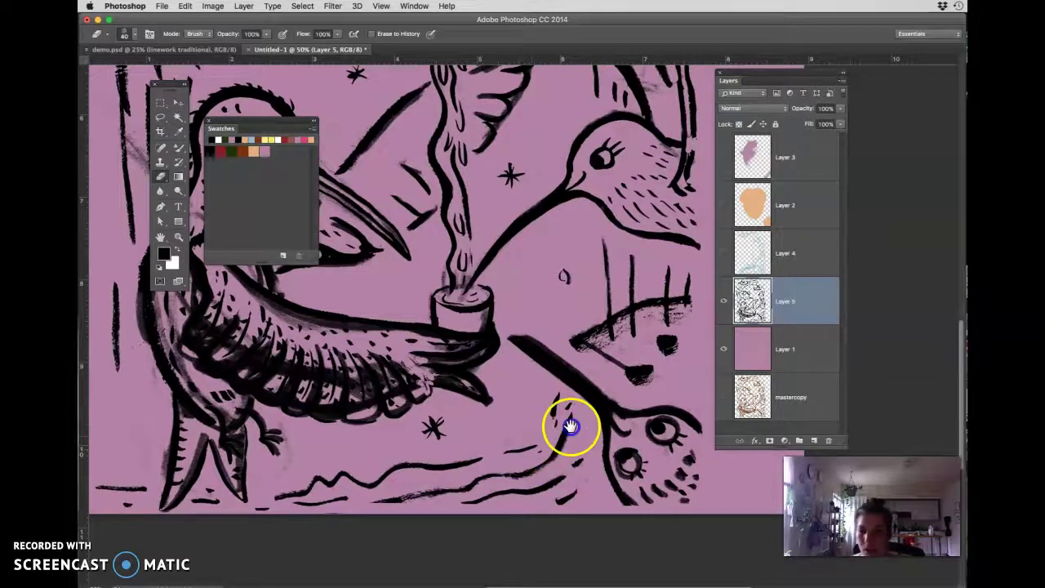
- Erase the stray smudges beneath the large hummingbird's wing and behind its head
{"action": "scroll", "coordinate": [548, 396], "scroll_direction": "left", "scroll_amount": 5}
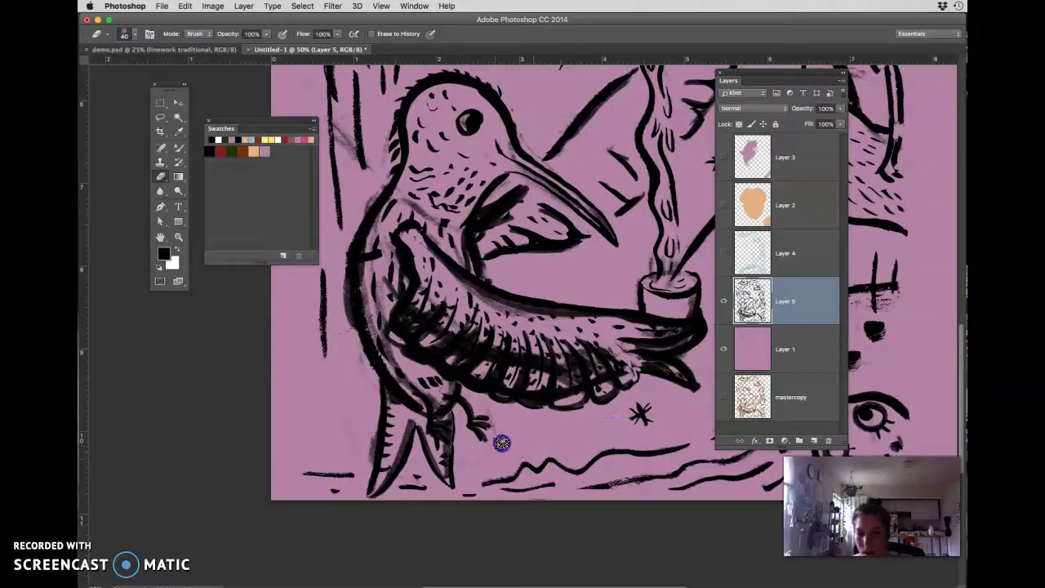
{"action": "left_click", "coordinate": [589, 424]}
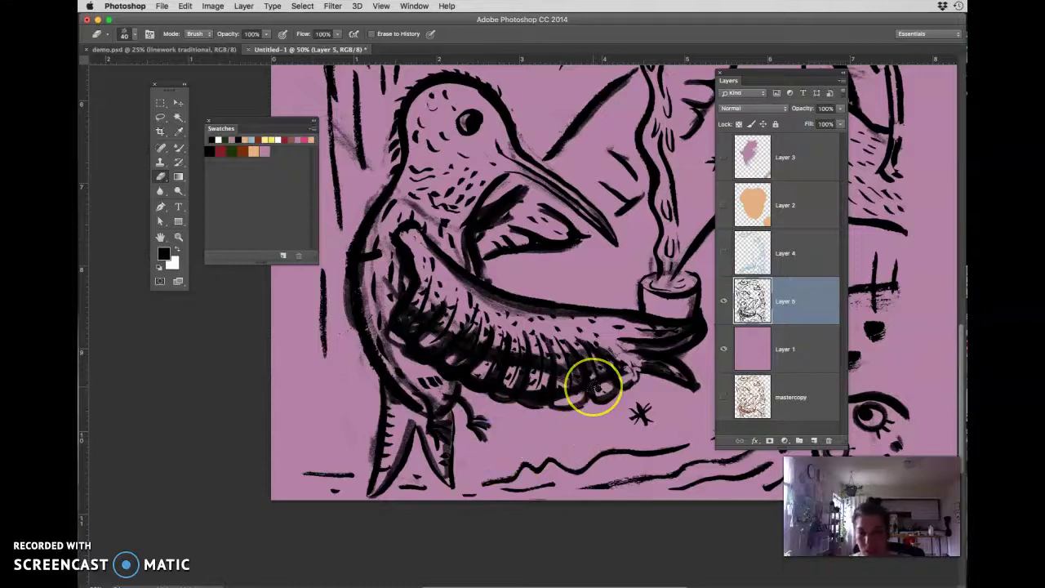
{"action": "mouse_move", "coordinate": [403, 133]}
{"action": "left_mouse_down"}
{"action": "mouse_move", "coordinate": [343, 139]}
{"action": "mouse_move", "coordinate": [349, 155]}
{"action": "left_mouse_up"}
- Load the linework pixels of Layer 5 as a selection from its thumbnail
{"action": "scroll", "coordinate": [342, 160], "scroll_direction": "up", "scroll_amount": 10}
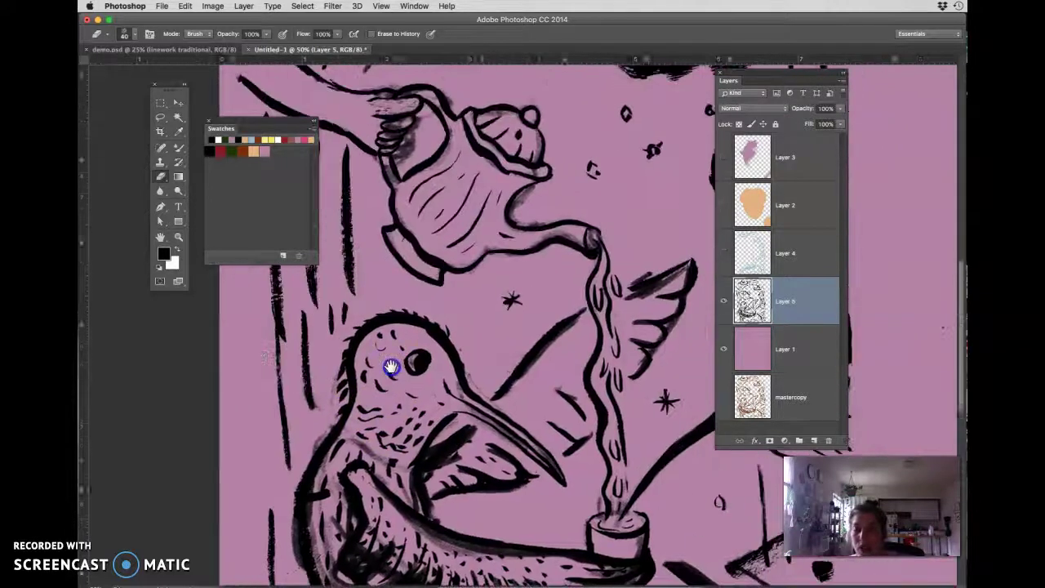
{"action": "left_click", "coordinate": [752, 302]}
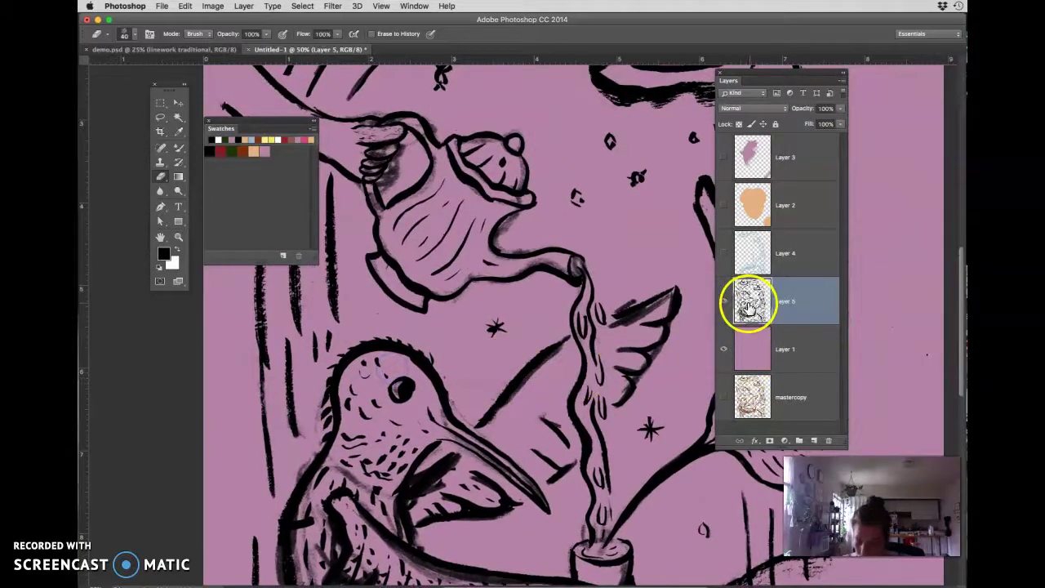
{"action": "left_click", "coordinate": [628, 333]}
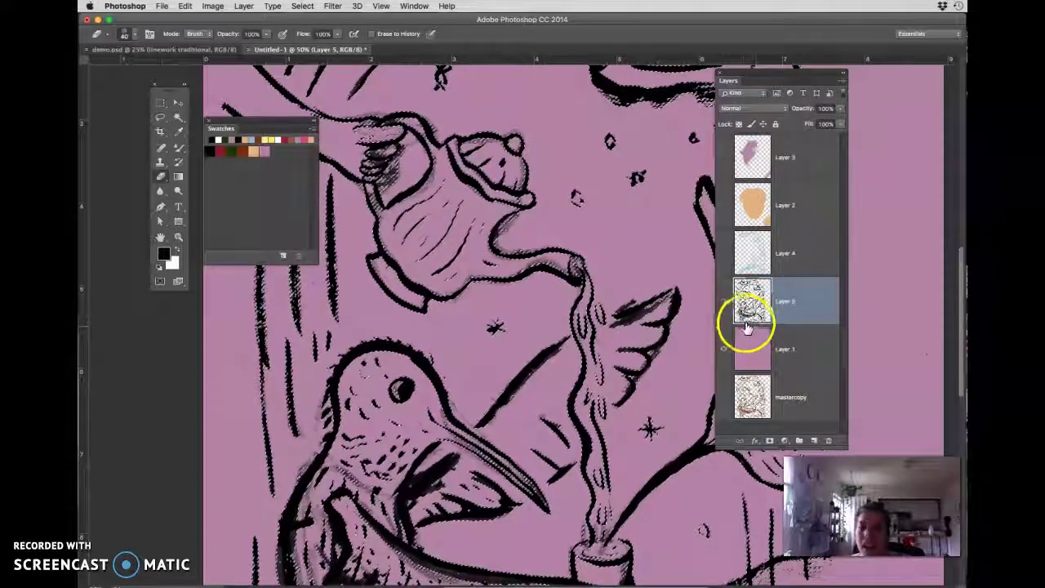